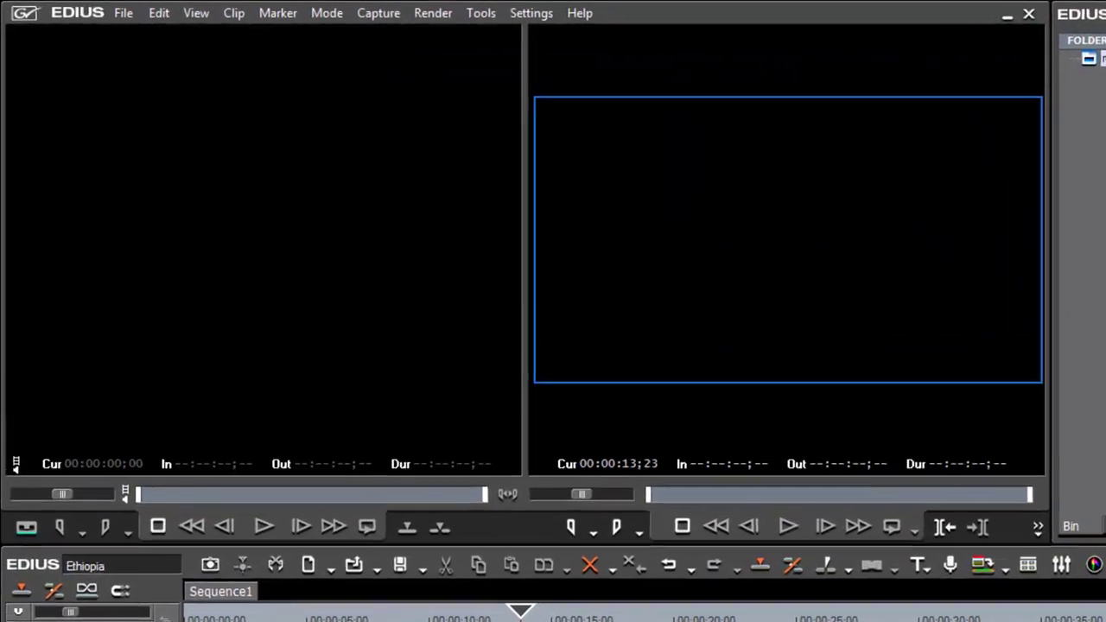
# Review the application's Capture options in the system settings, and look over the available capture commands.
pyautogui.click(553, 15)
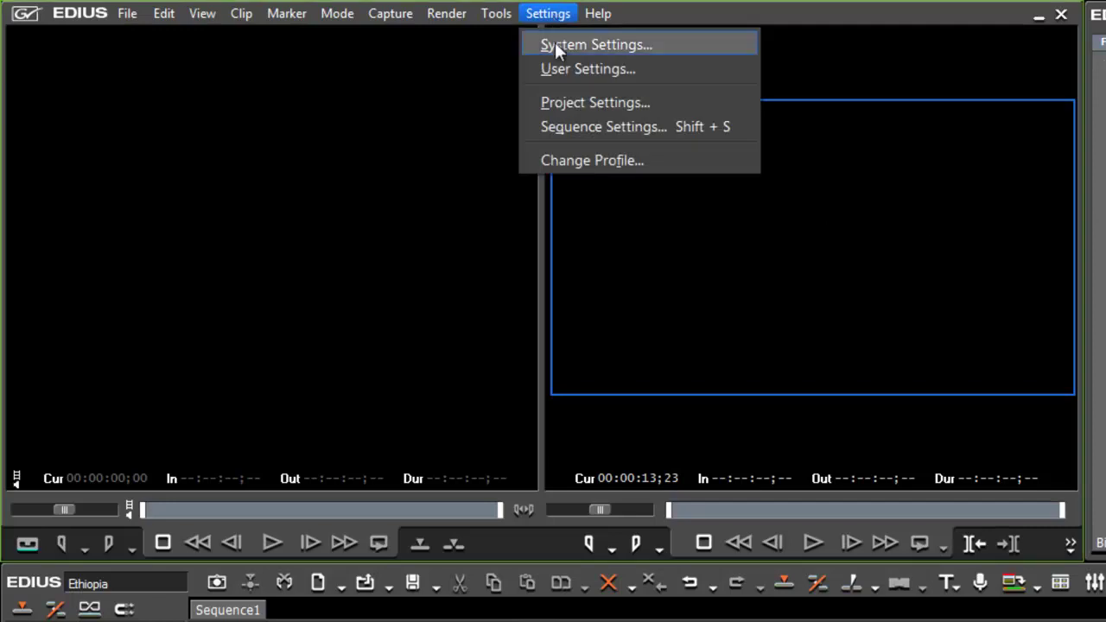
pyautogui.click(554, 42)
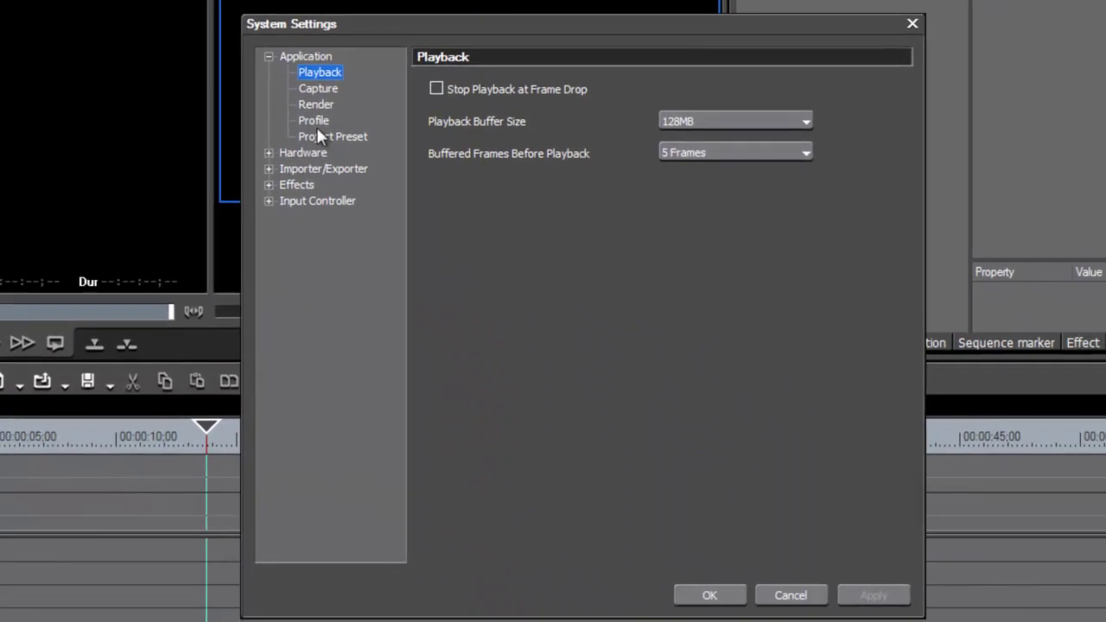
pyautogui.click(316, 86)
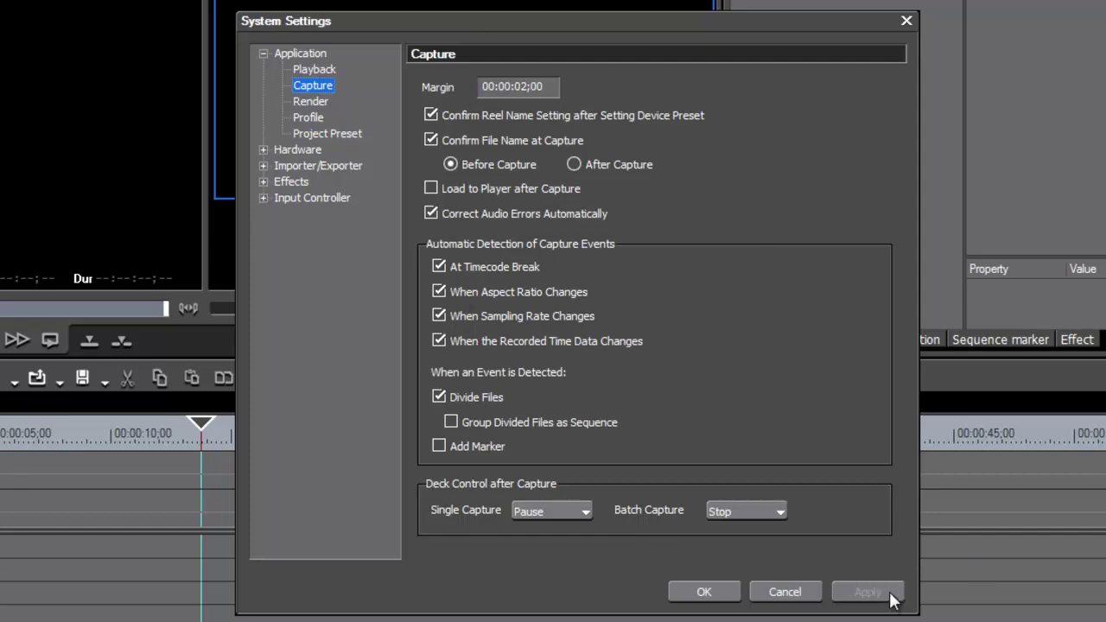
pyautogui.click(703, 592)
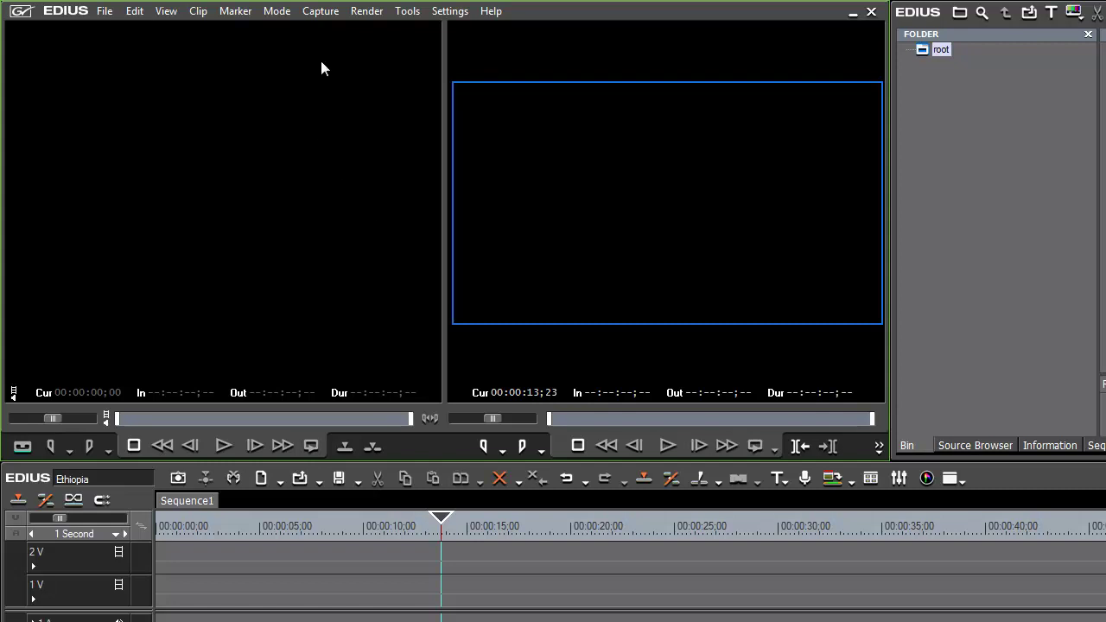
pyautogui.click(319, 11)
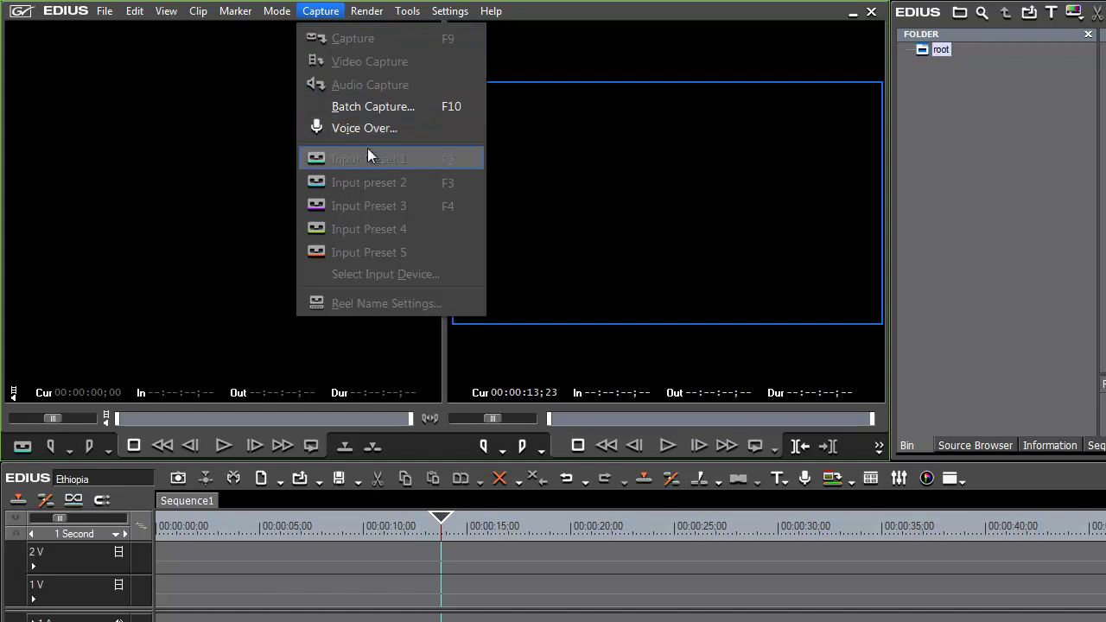
pyautogui.click(1040, 177)
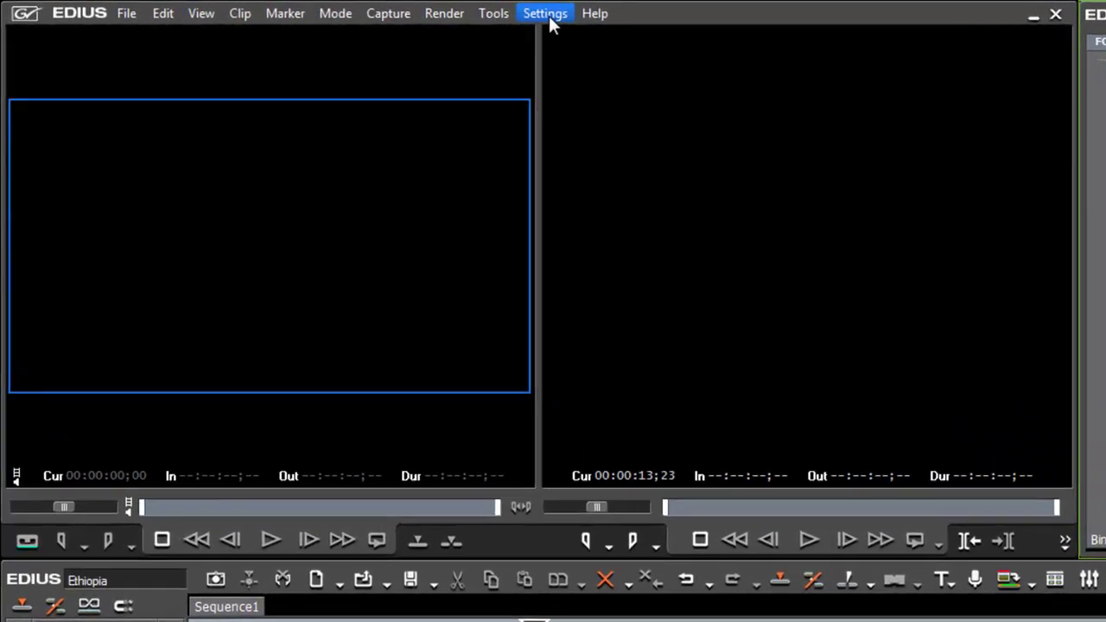
# Start a new hardware device preset in the system settings and name it Canon XHA1.
pyautogui.click(545, 14)
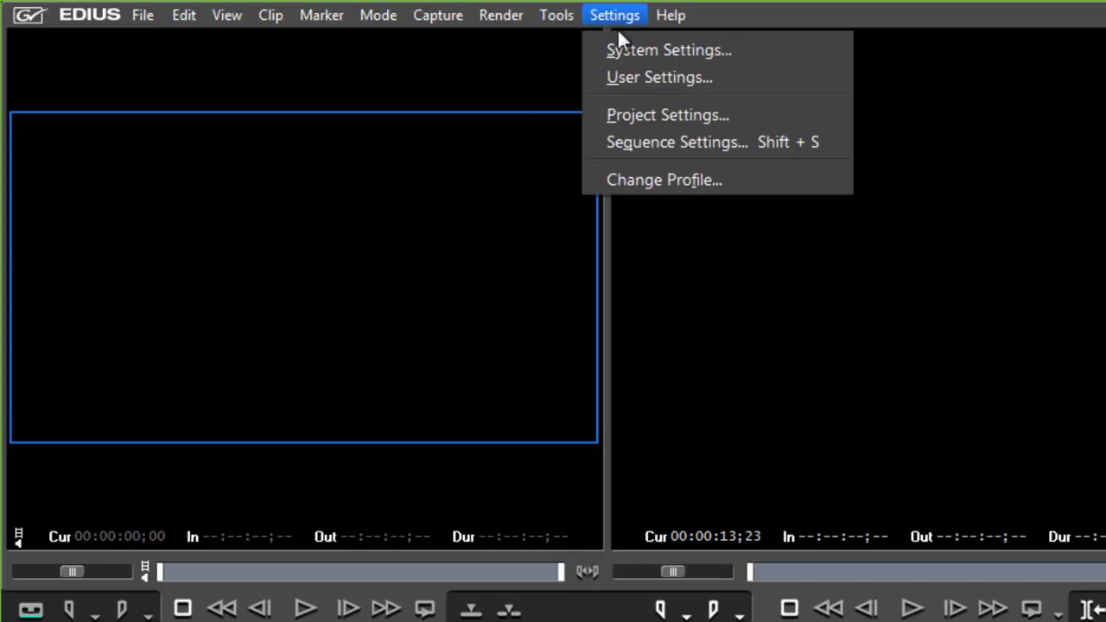
pyautogui.click(629, 50)
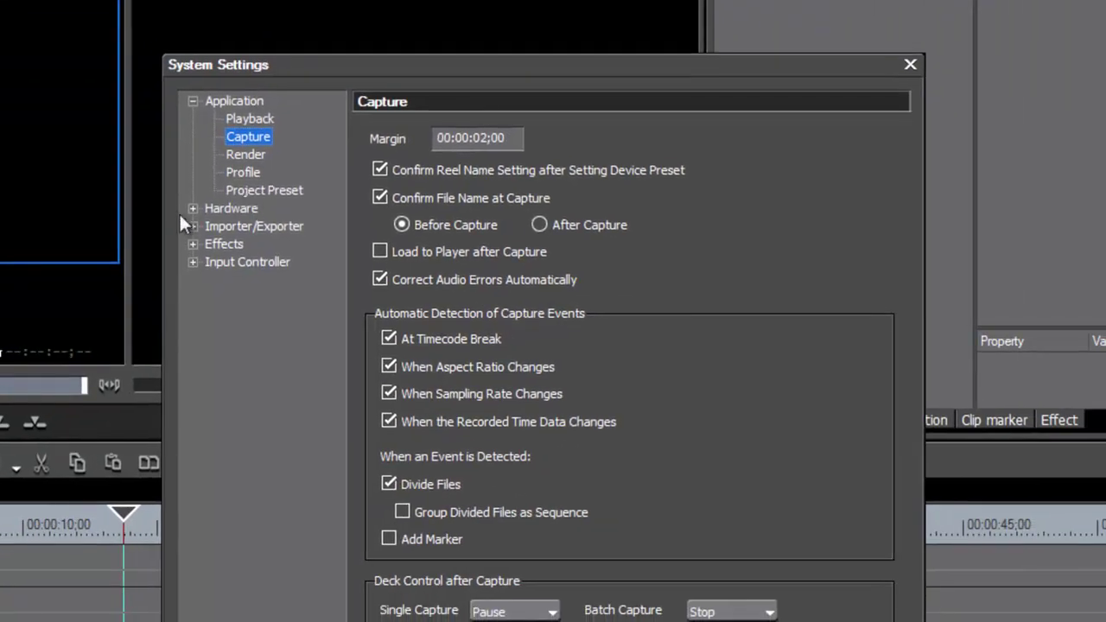
pyautogui.click(192, 208)
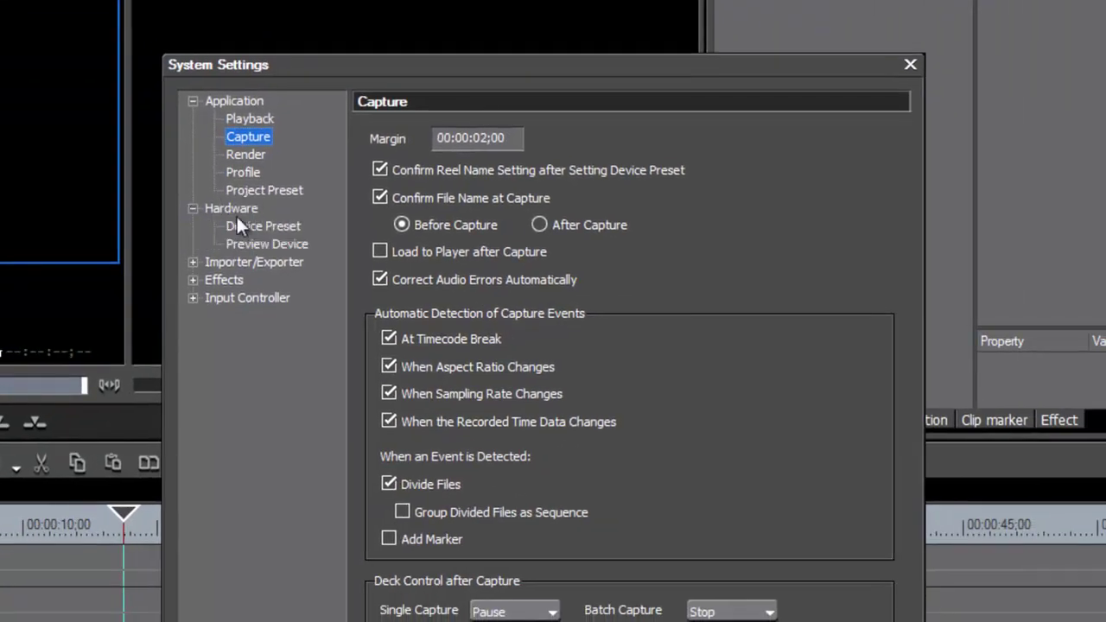
pyautogui.click(241, 226)
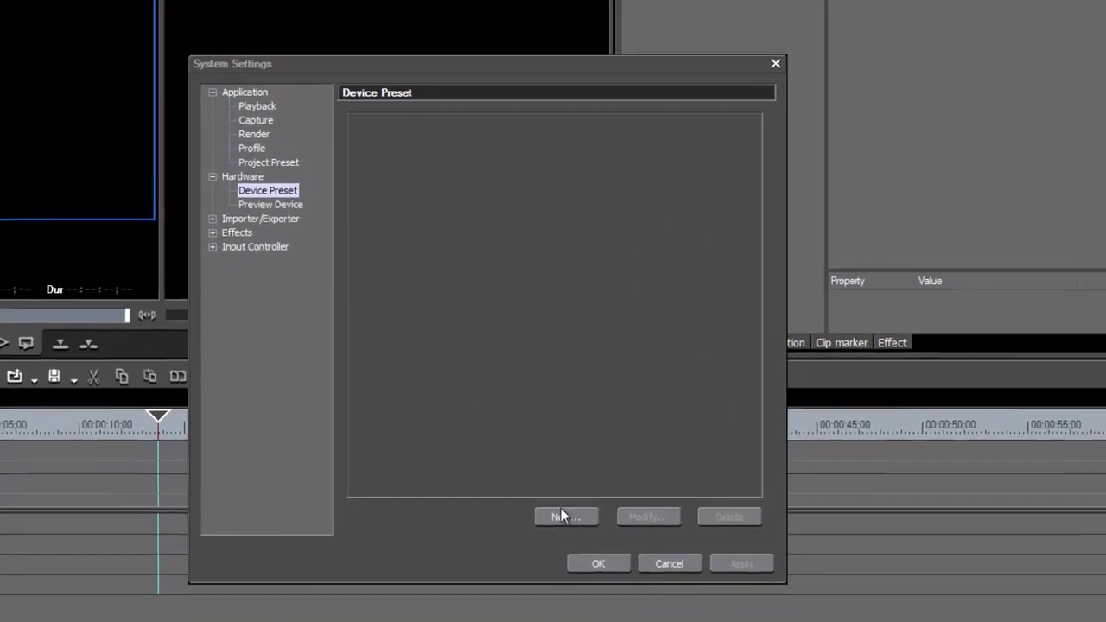
pyautogui.click(548, 509)
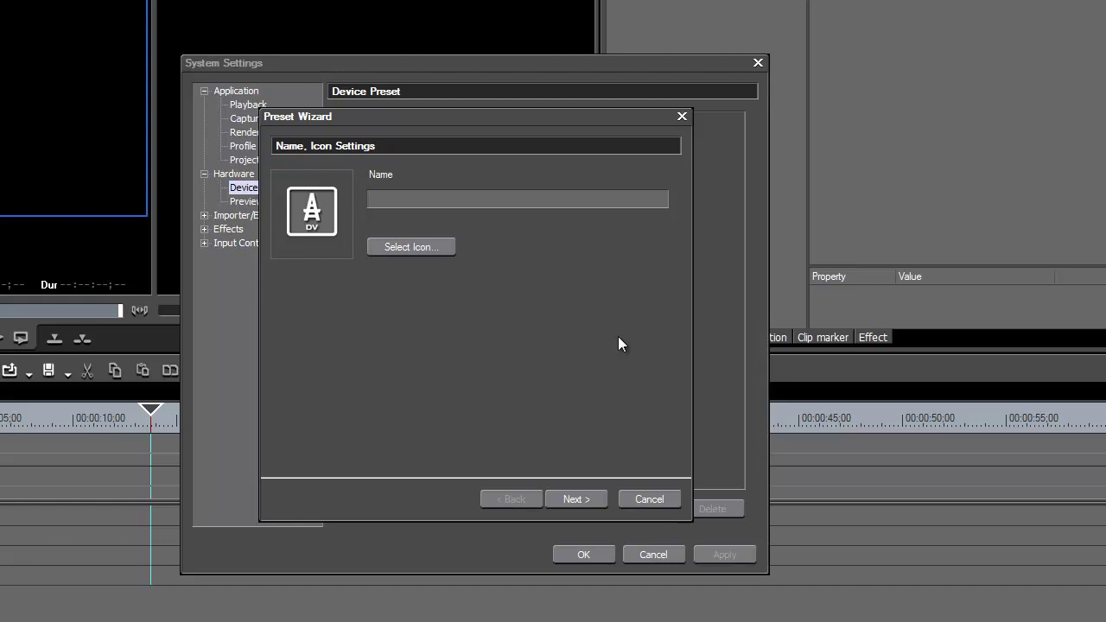
pyautogui.write('Canon XHA1')
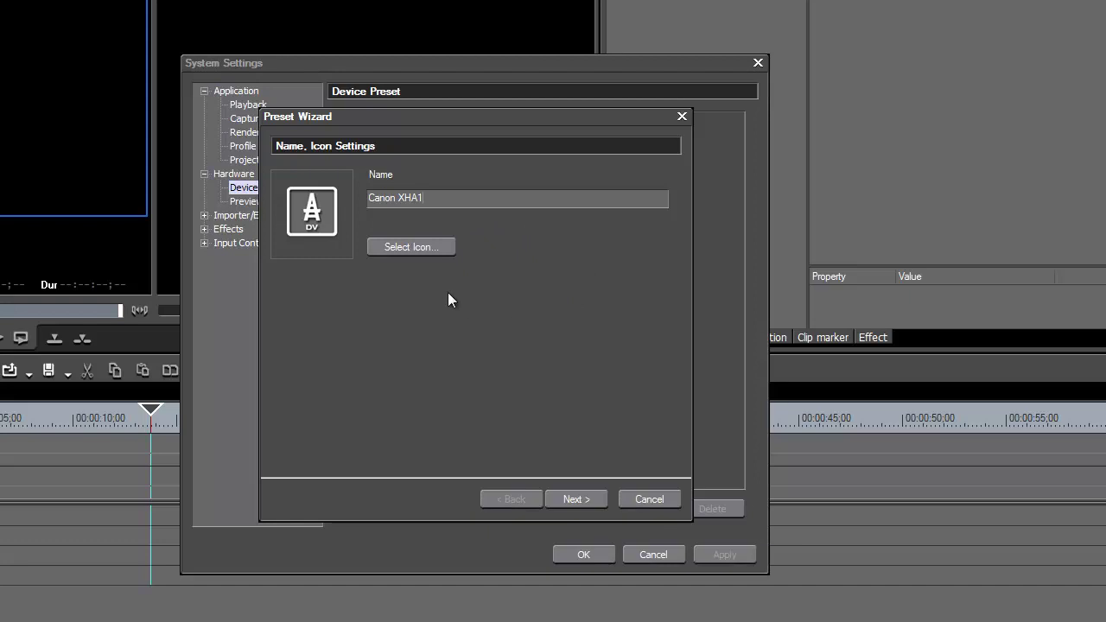
# Assign the HDCAM camera icon, devicepreset_icon16.psd, to the preset and continue to the input format settings.
pyautogui.click(431, 247)
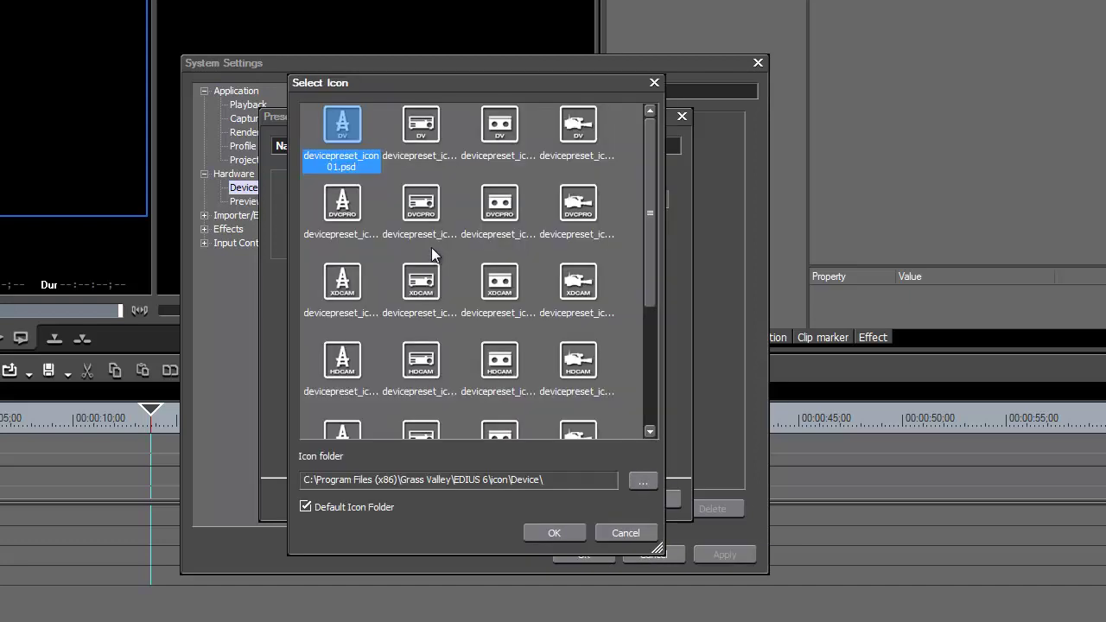
pyautogui.moveTo(653, 189); pyautogui.dragTo(656, 244)
pyautogui.moveTo(657, 548); pyautogui.dragTo(935, 604)
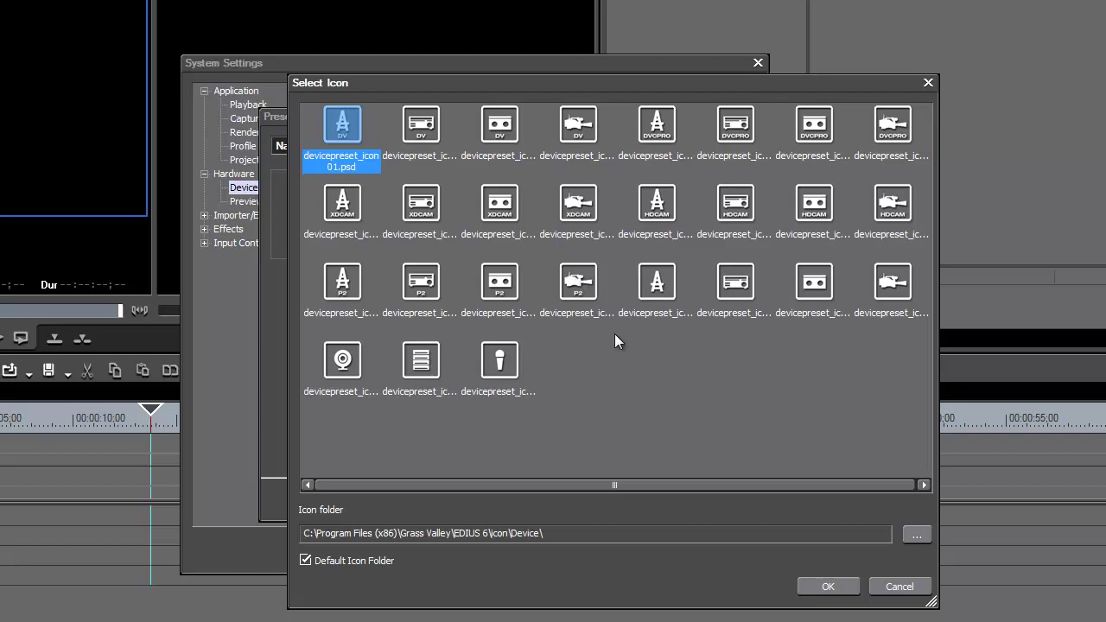
pyautogui.click(899, 207)
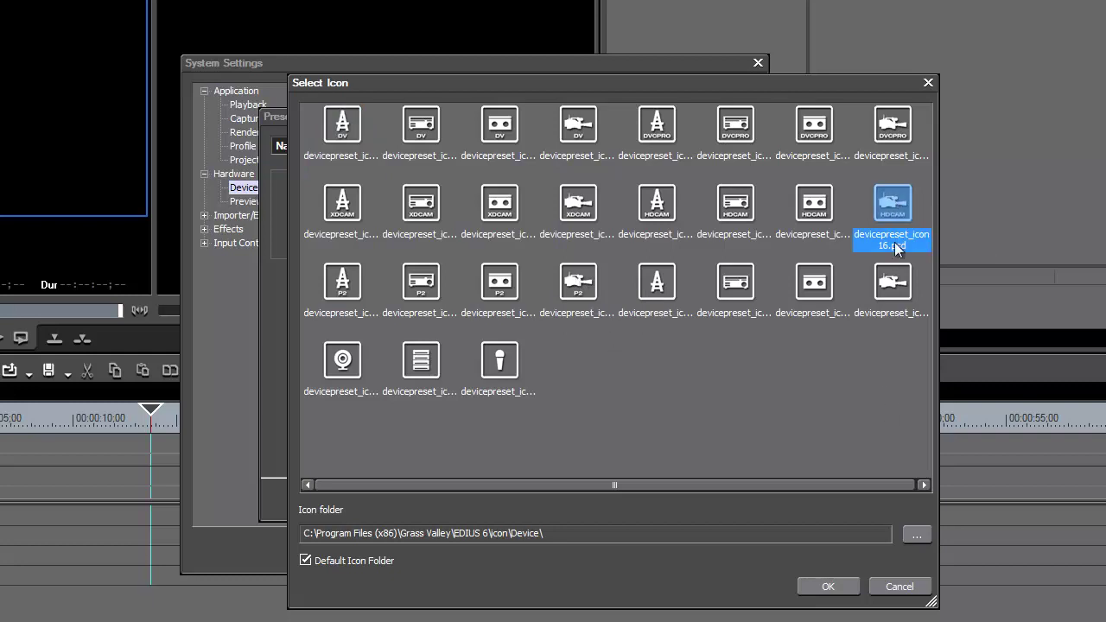
pyautogui.click(837, 587)
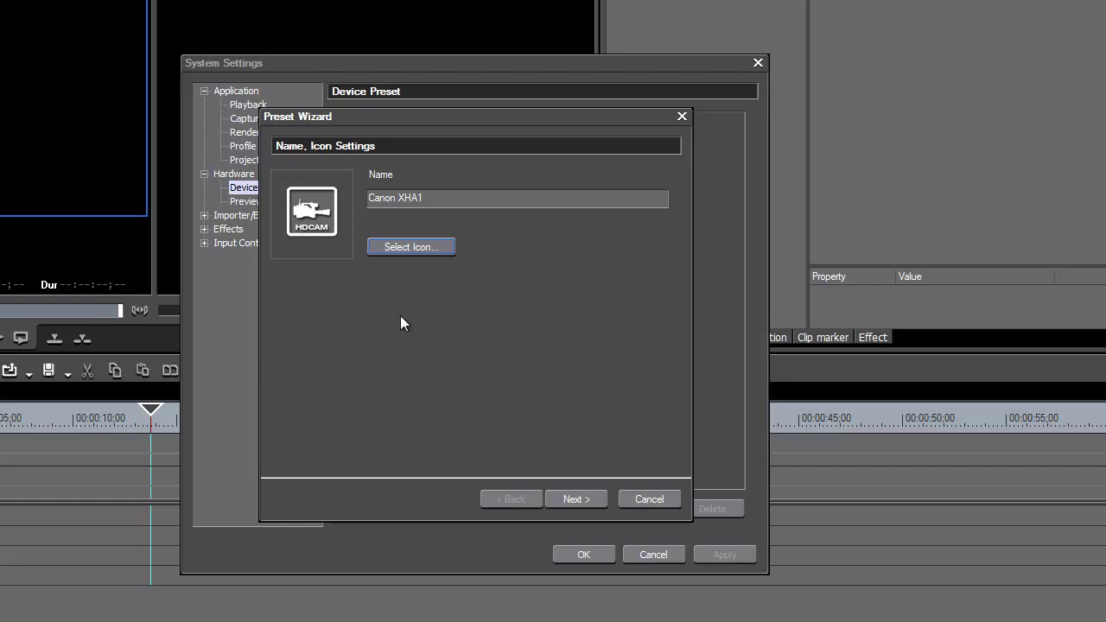
pyautogui.click(584, 499)
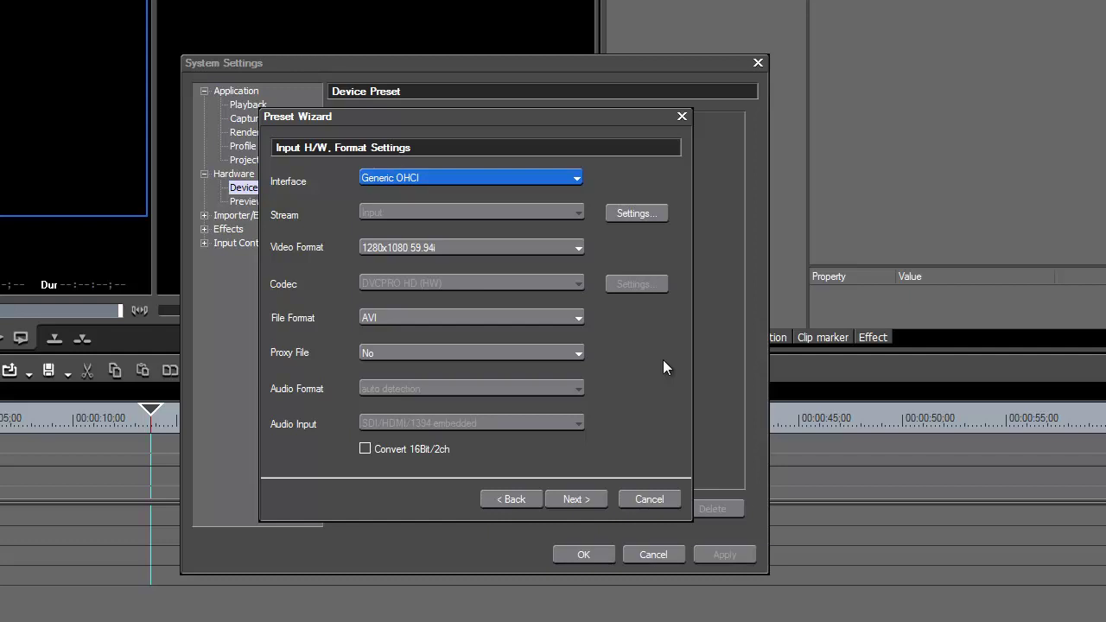
# Set the preset's input interface to Generic HDV and its video format to 1440x1080 59.94i.
pyautogui.click(576, 177)
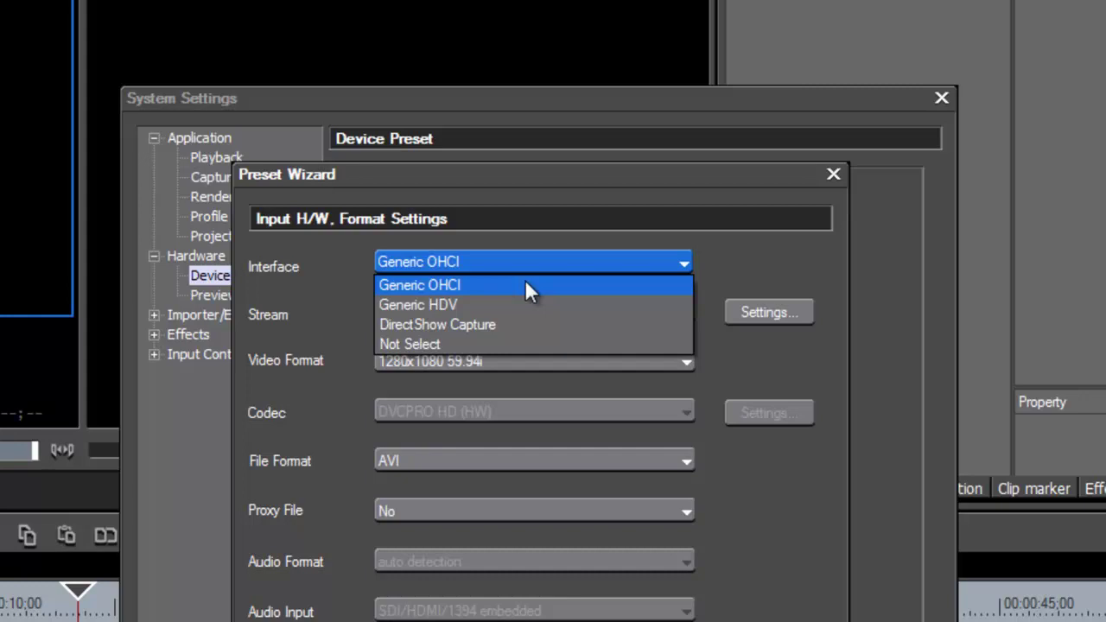
pyautogui.click(481, 307)
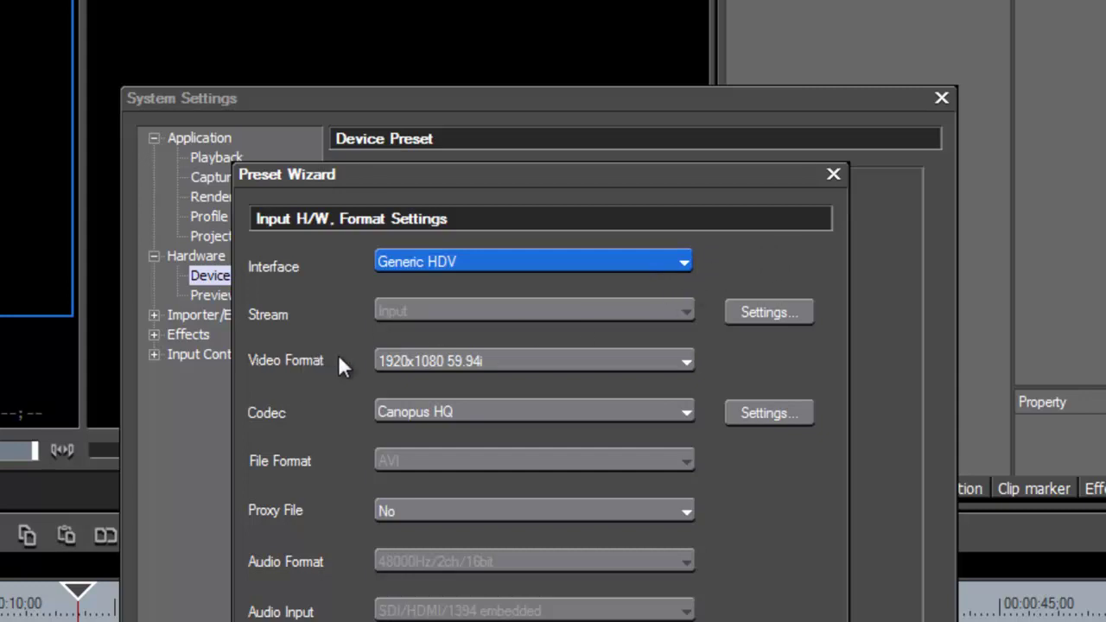
pyautogui.click(689, 363)
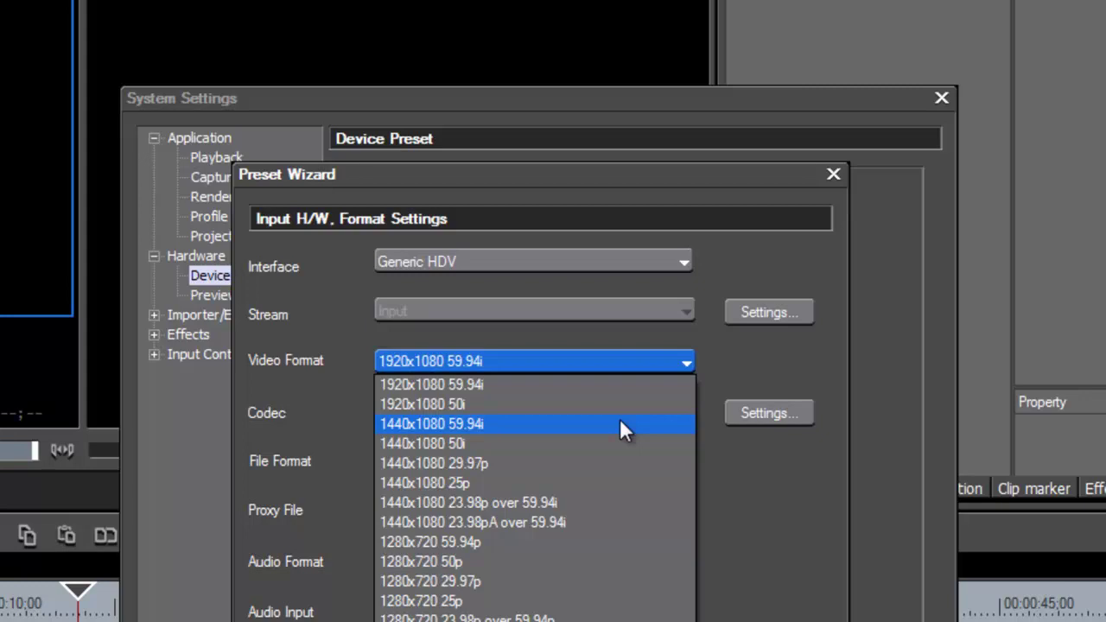
pyautogui.click(501, 425)
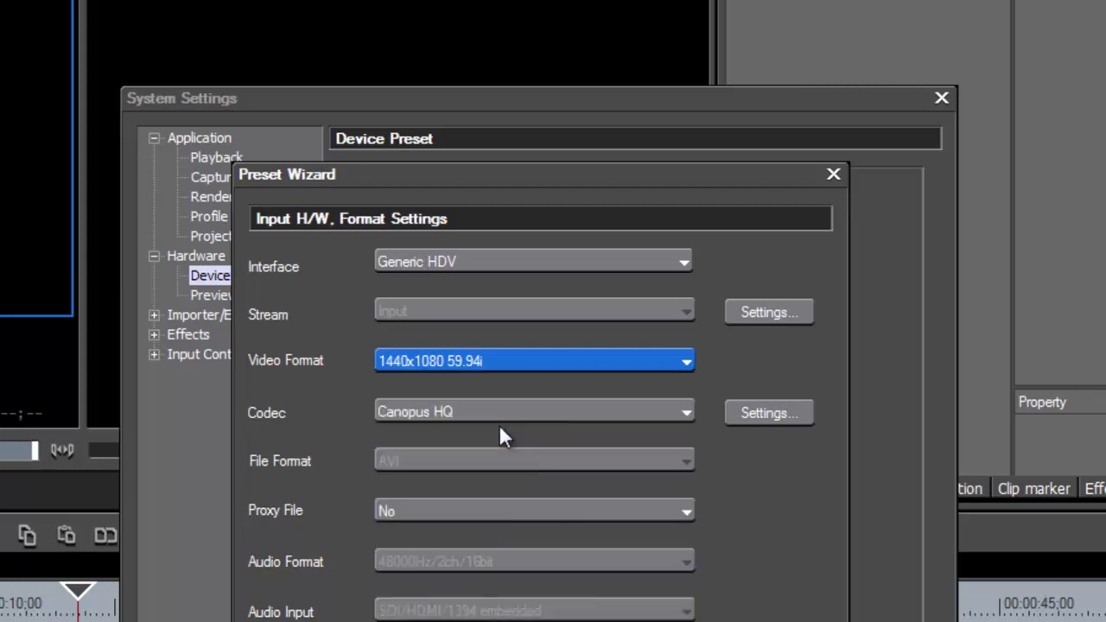
# Review the available input video formats and reselect 1440x1080 59.94i.
pyautogui.click(687, 363)
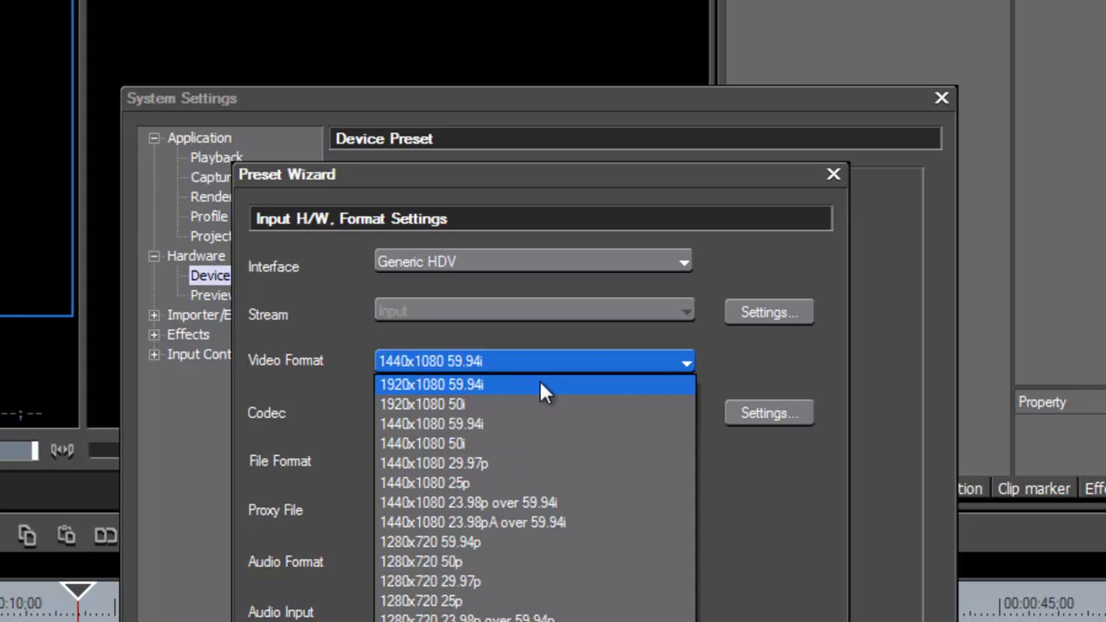
pyautogui.click(836, 378)
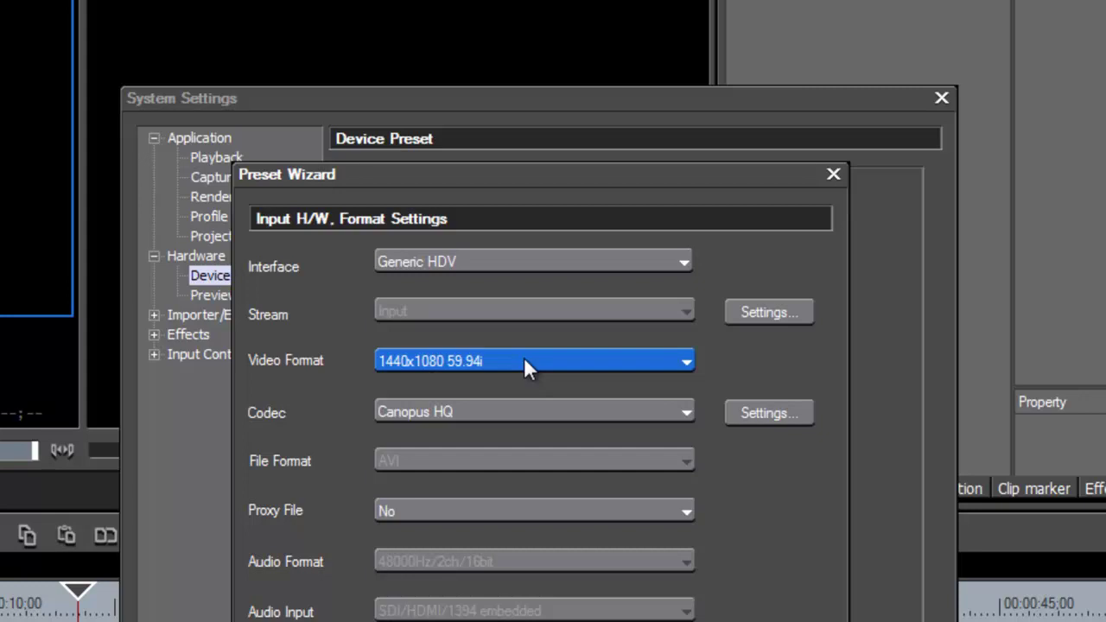
pyautogui.click(525, 362)
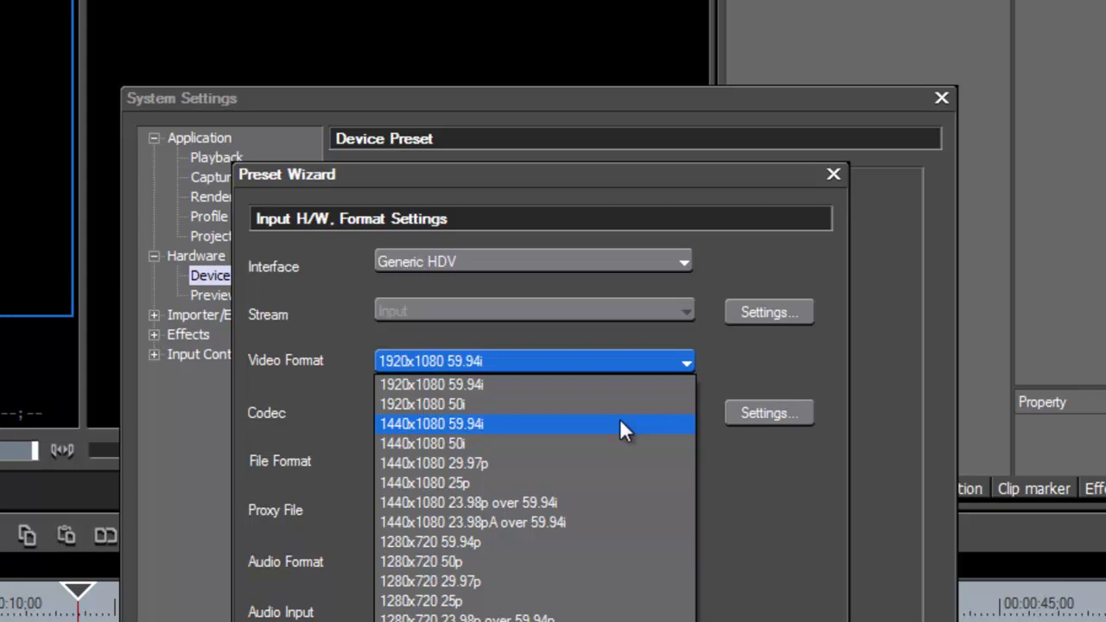
pyautogui.click(504, 424)
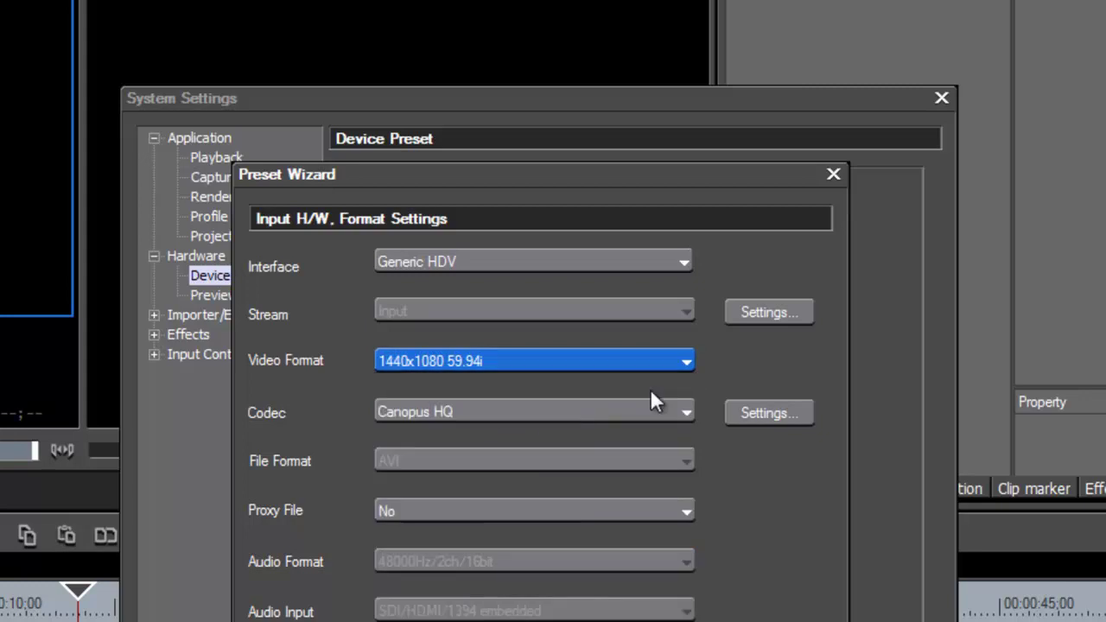
pyautogui.click(689, 361)
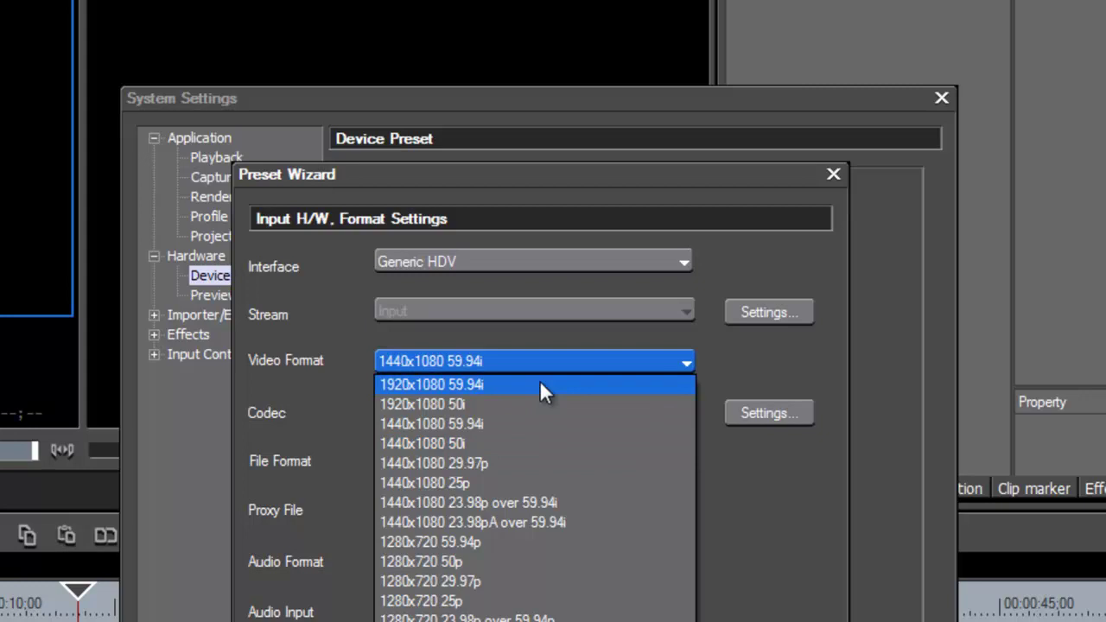
pyautogui.click(532, 353)
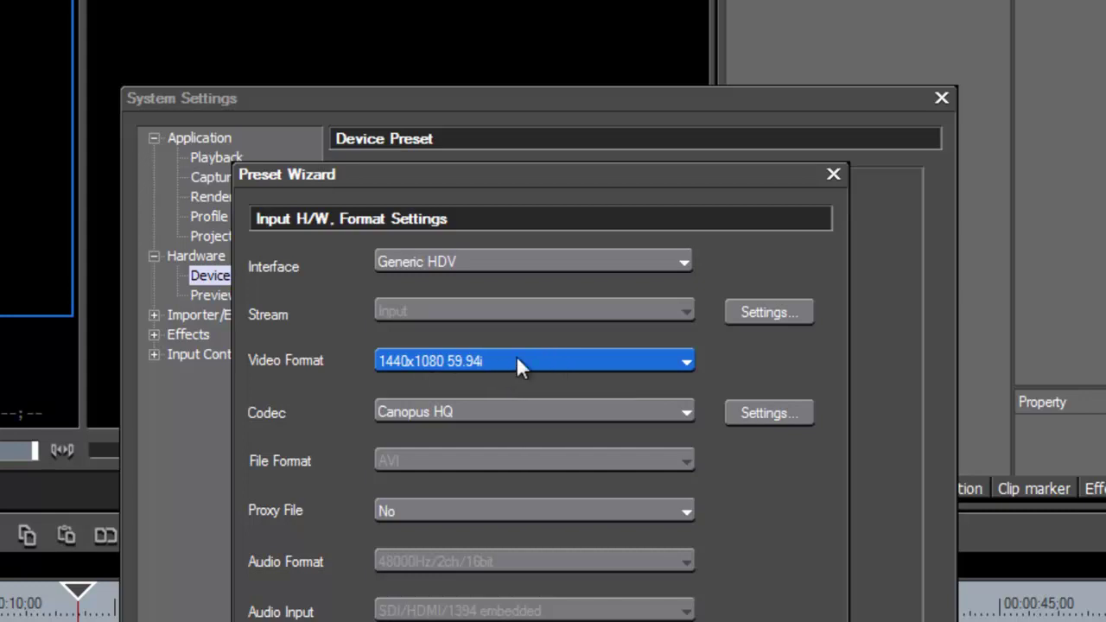
# Set the input codec to MPEG TS and proceed to the output hardware settings.
pyautogui.click(687, 411)
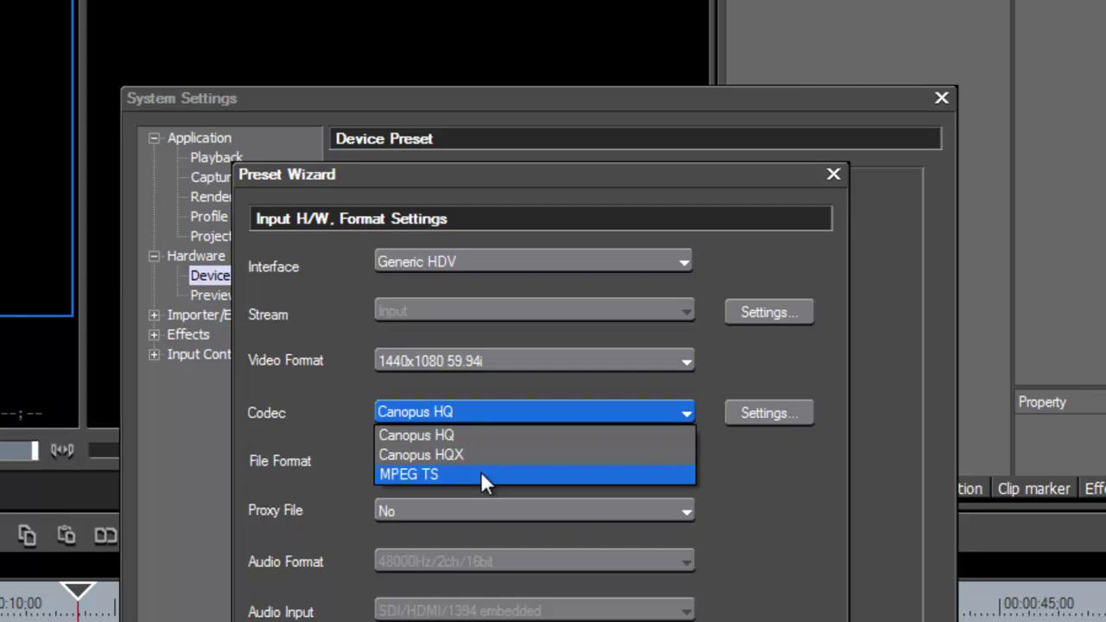
pyautogui.click(482, 476)
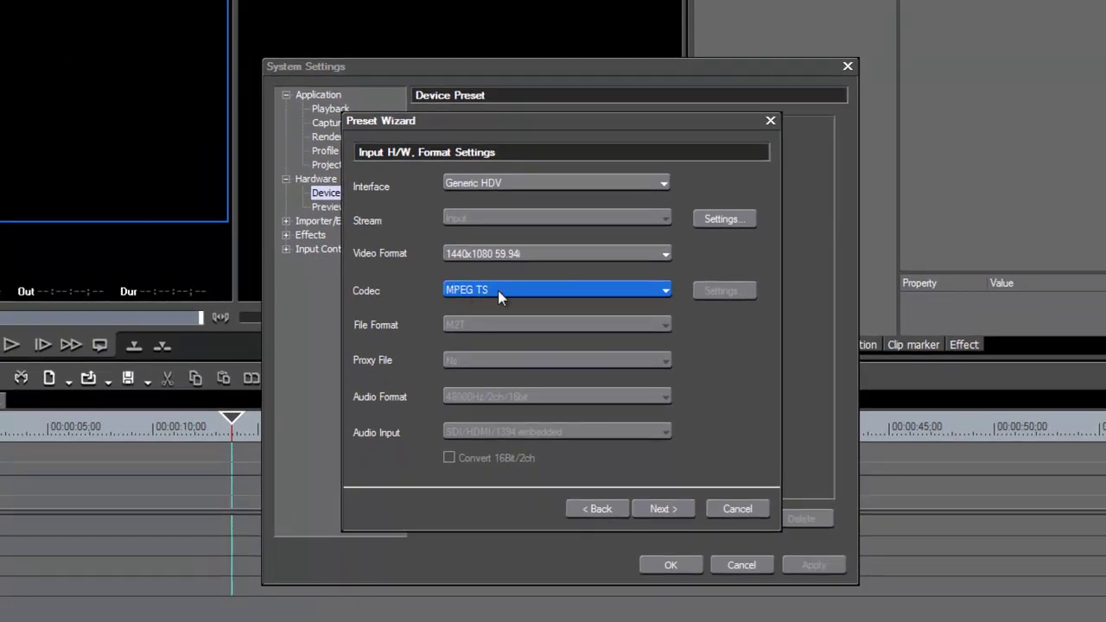
pyautogui.click(664, 509)
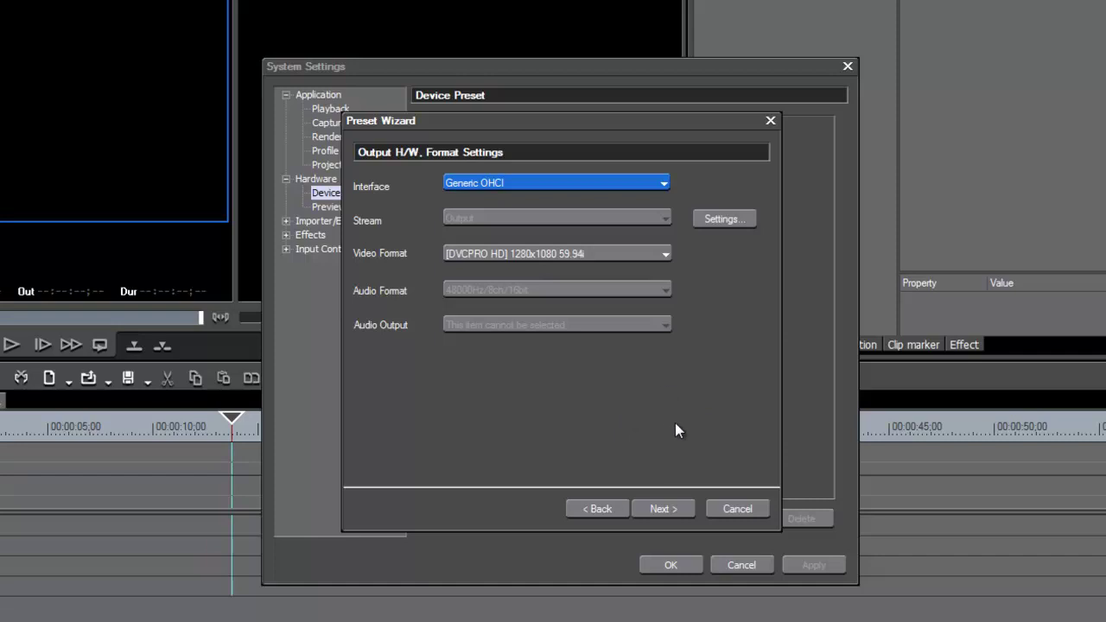
# Complete the preset with the default output settings, and apply and close the system settings.
pyautogui.click(664, 509)
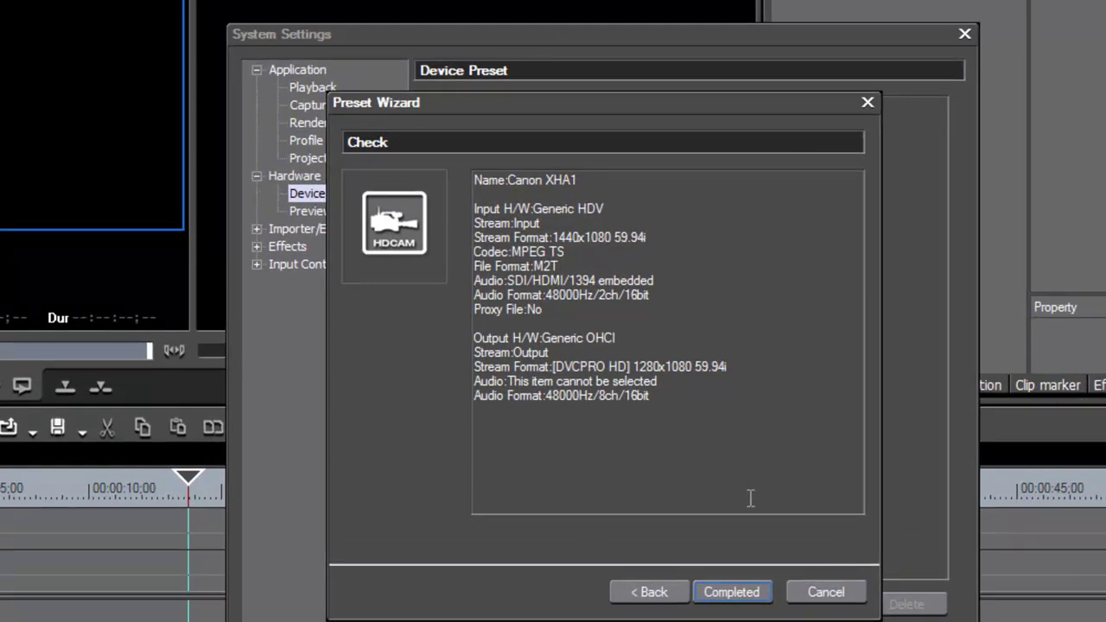
pyautogui.click(736, 593)
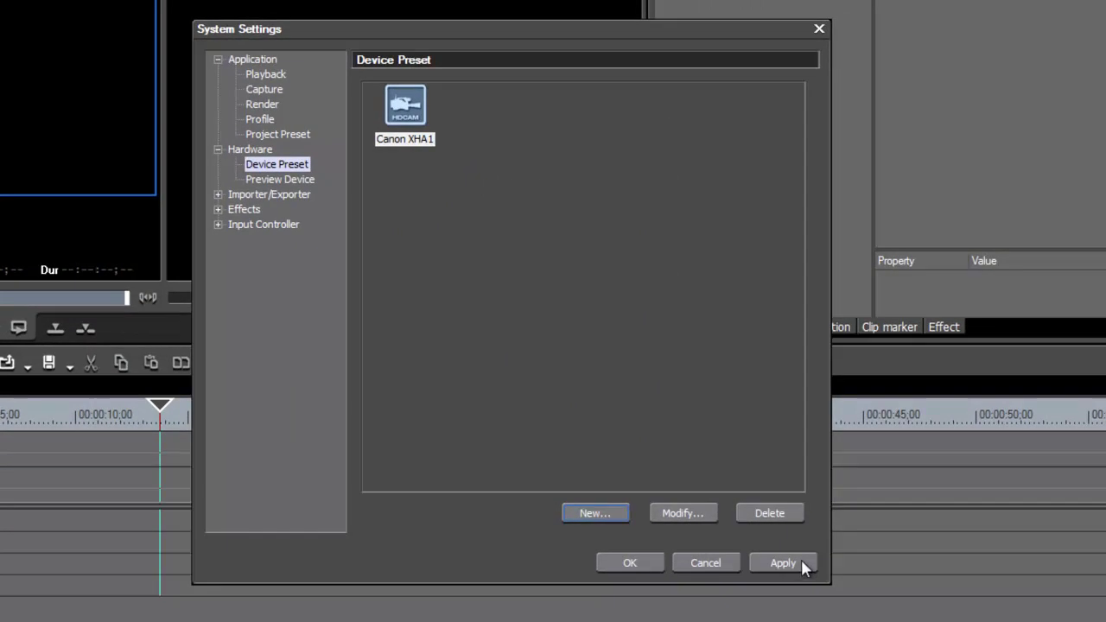
pyautogui.click(937, 621)
pyautogui.click(637, 564)
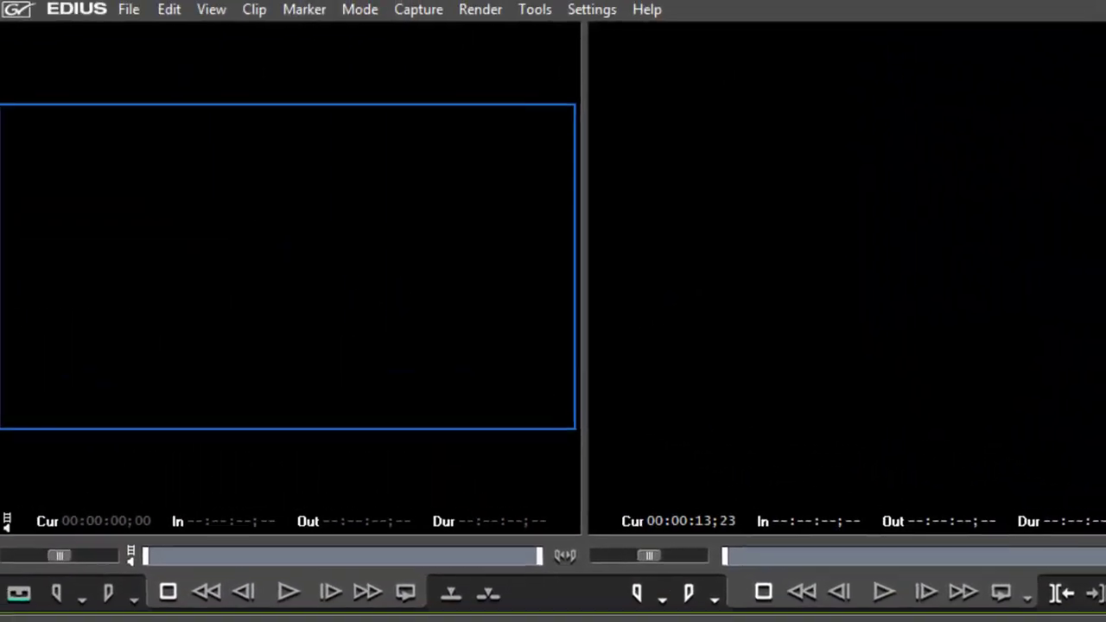
# Select the Canon XHA1 preset as the input device for capture.
pyautogui.click(439, 18)
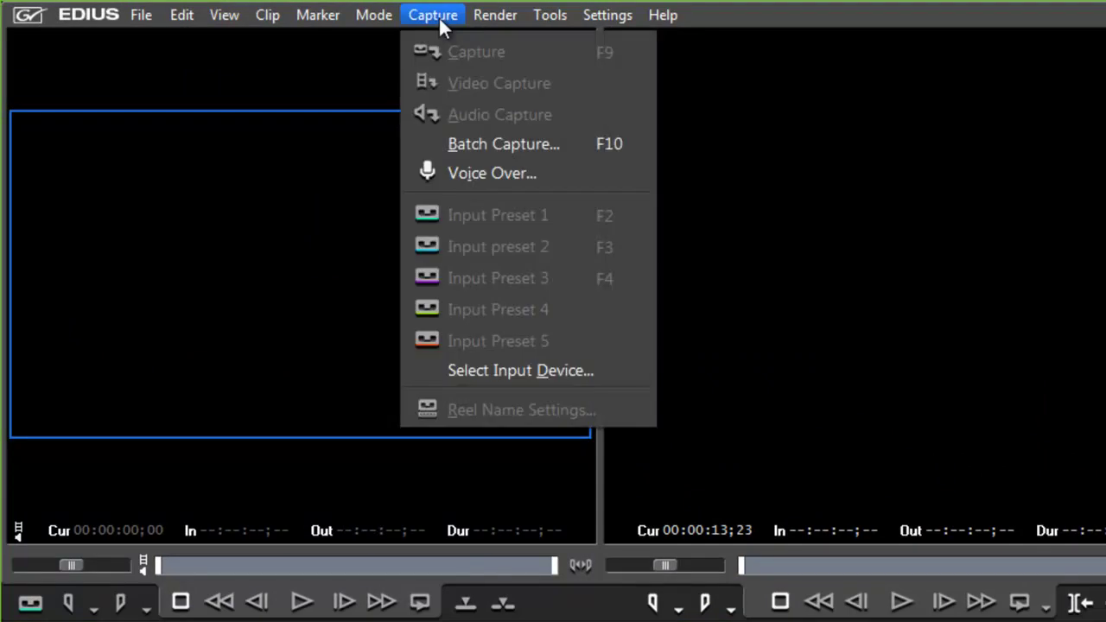
pyautogui.click(552, 371)
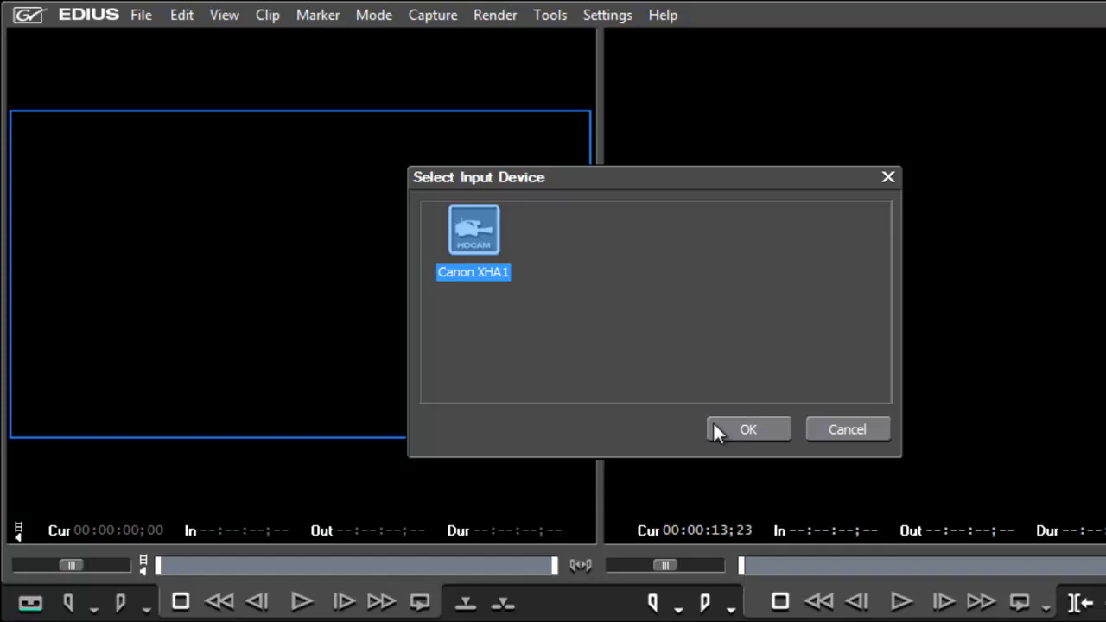
pyautogui.click(761, 426)
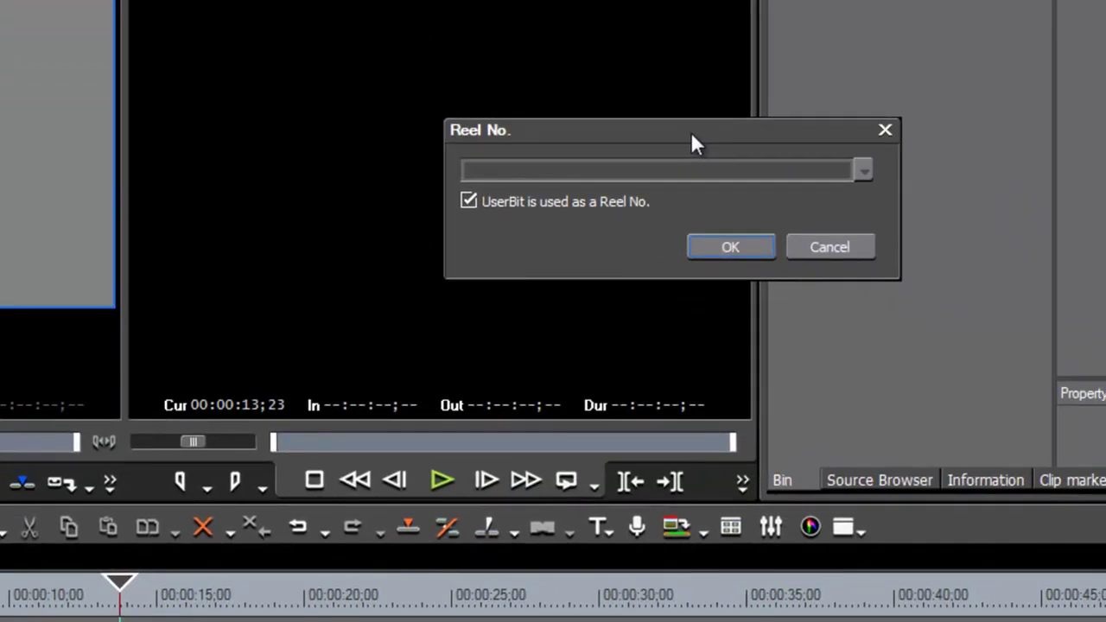
# Turn off using UserBit as the reel number and set the reel number to Africa_10_19.
pyautogui.moveTo(693, 135); pyautogui.dragTo(550, 146)
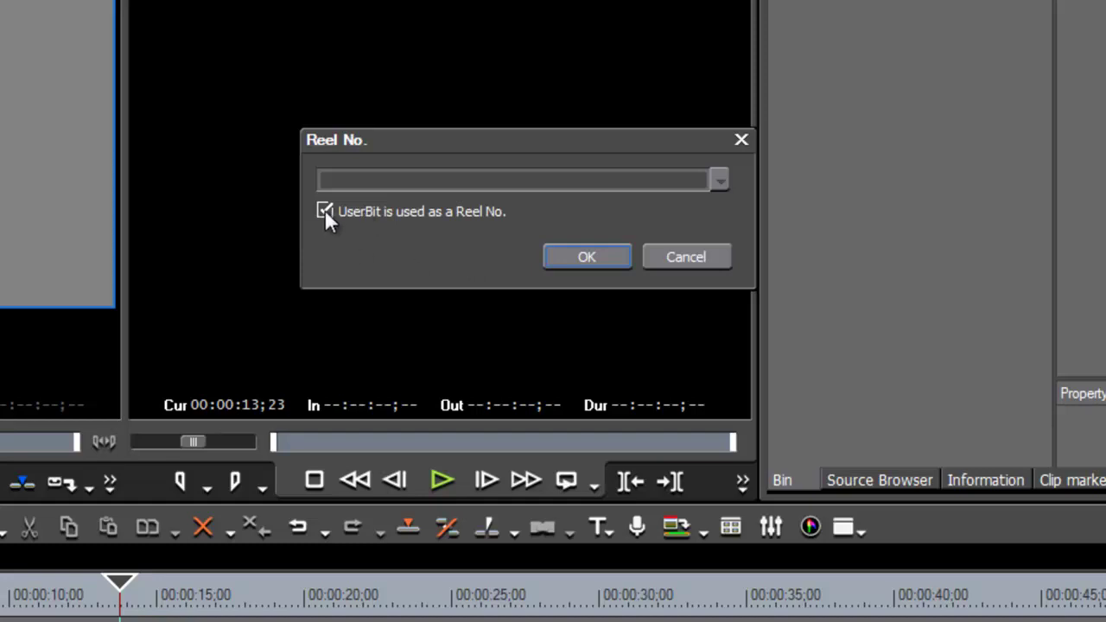
pyautogui.click(325, 212)
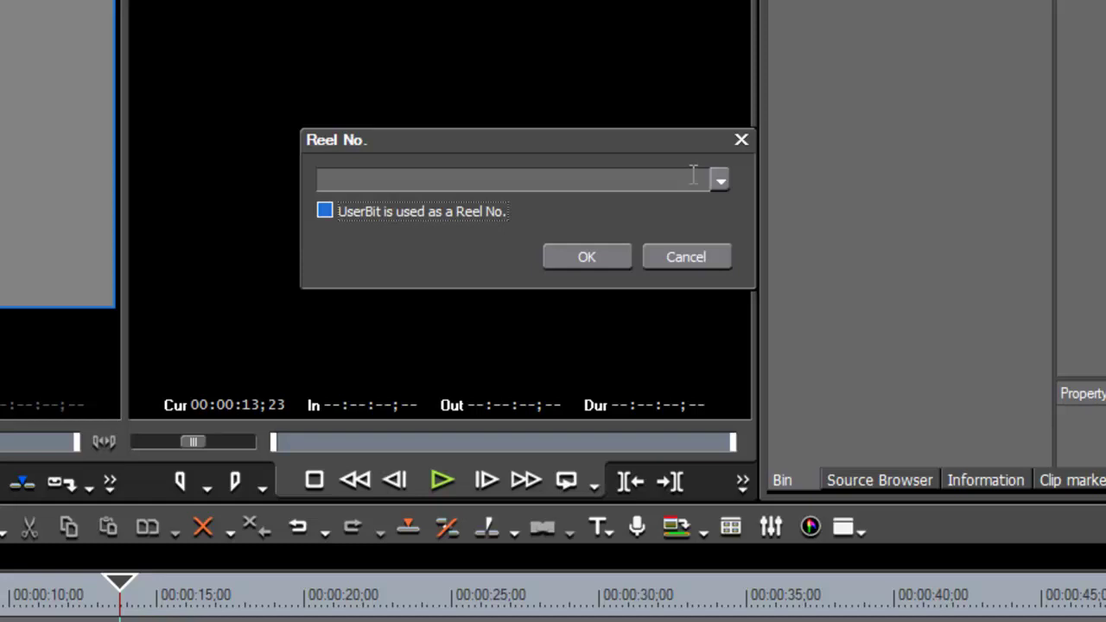
pyautogui.click(343, 179)
pyautogui.write('Africa')
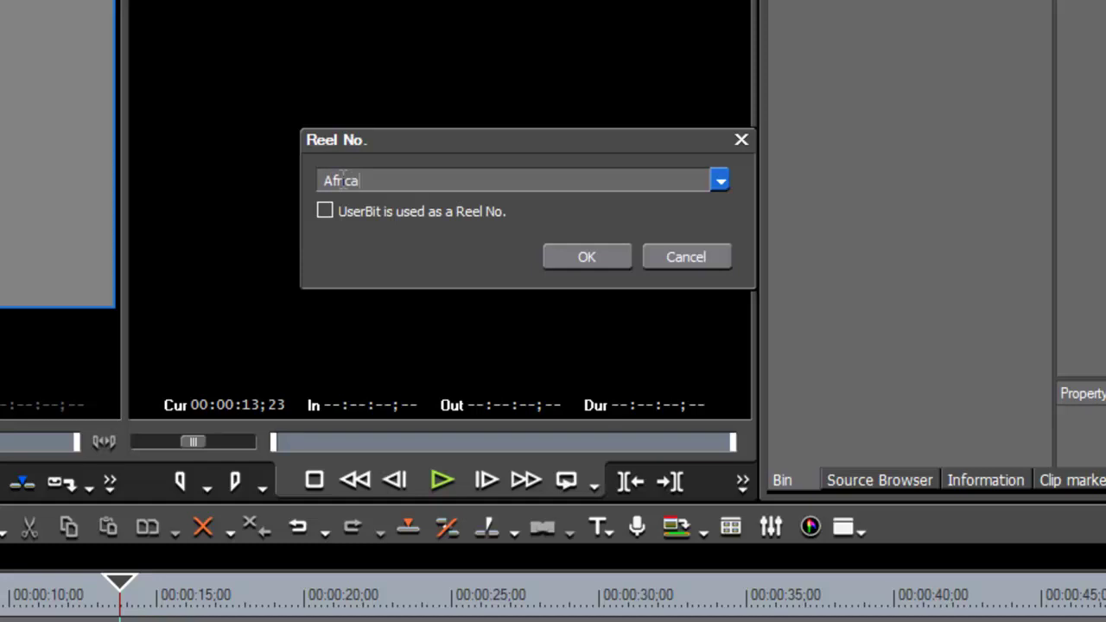
pyautogui.write('_10_19')
pyautogui.click(587, 257)
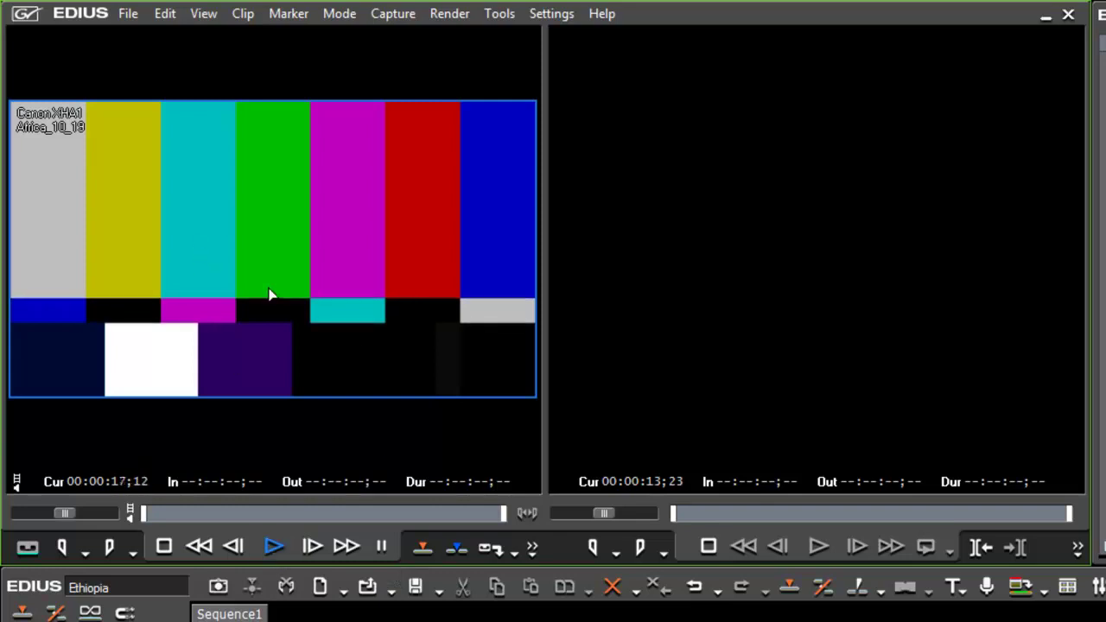
# Fast-forward the tape past the colour bars and pause it at the first footage.
pyautogui.click(342, 546)
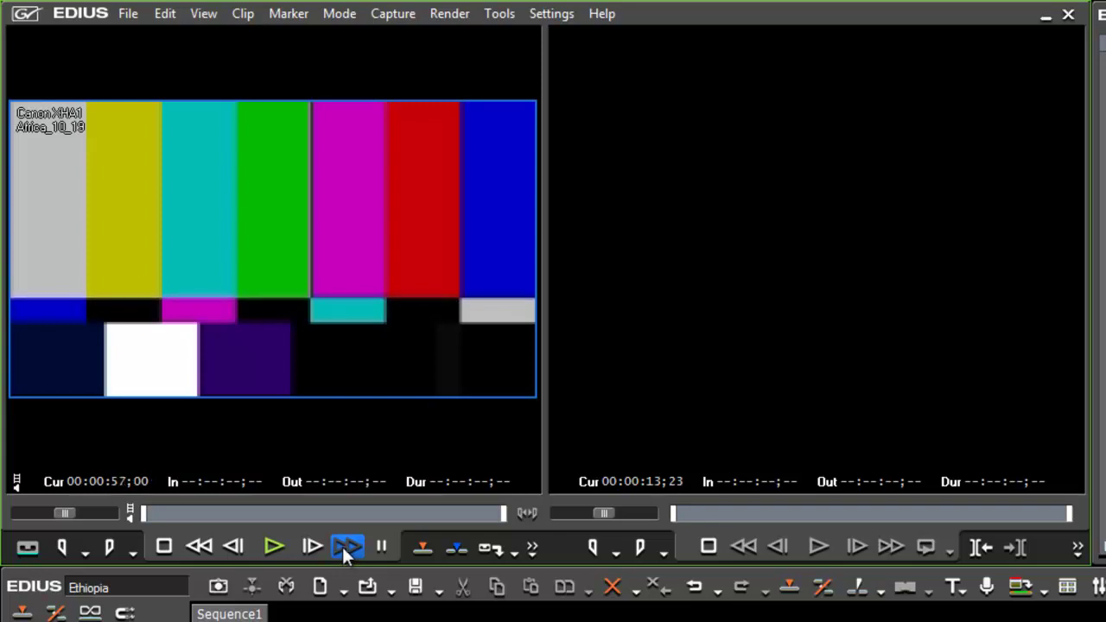
pyautogui.click(431, 510)
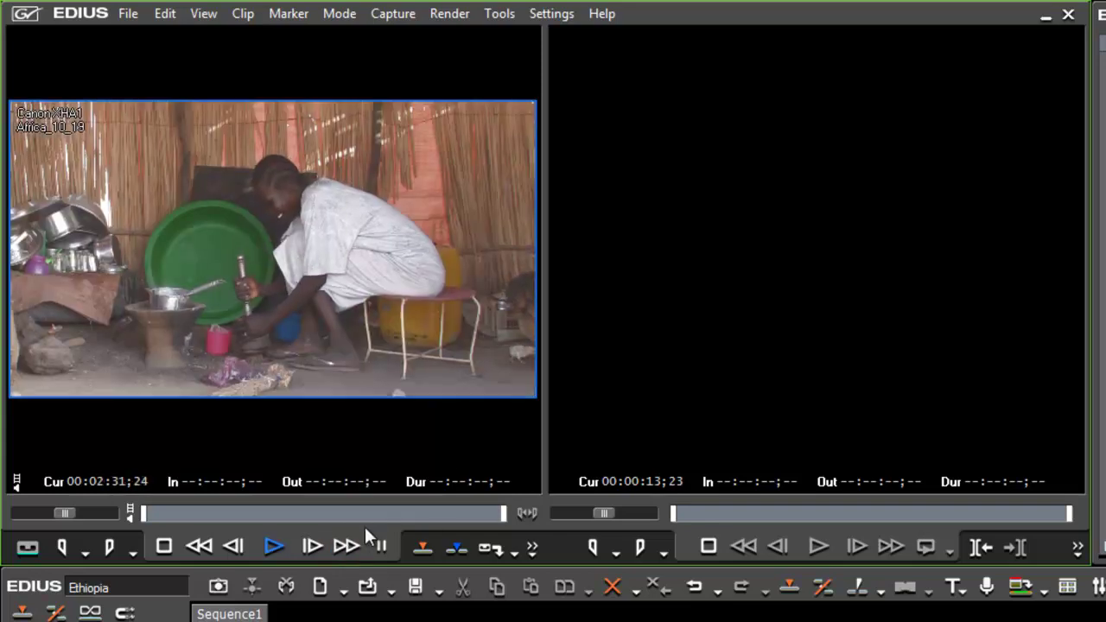
pyautogui.click(383, 547)
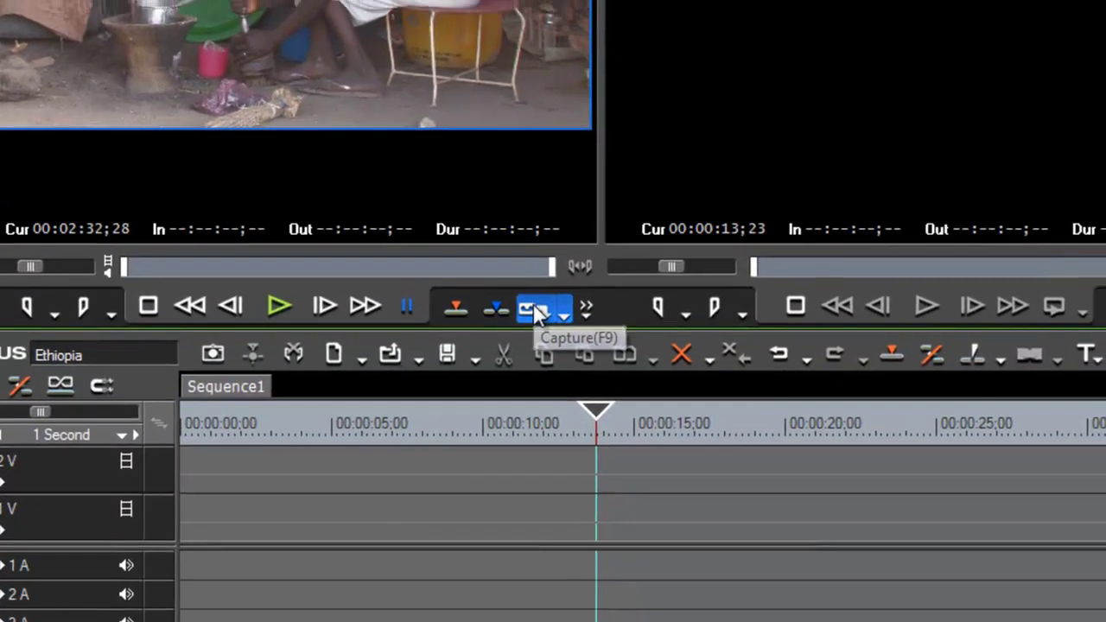
# Open the capture file settings for the tape and set the file name to Africa_10_19.
pyautogui.click(554, 294)
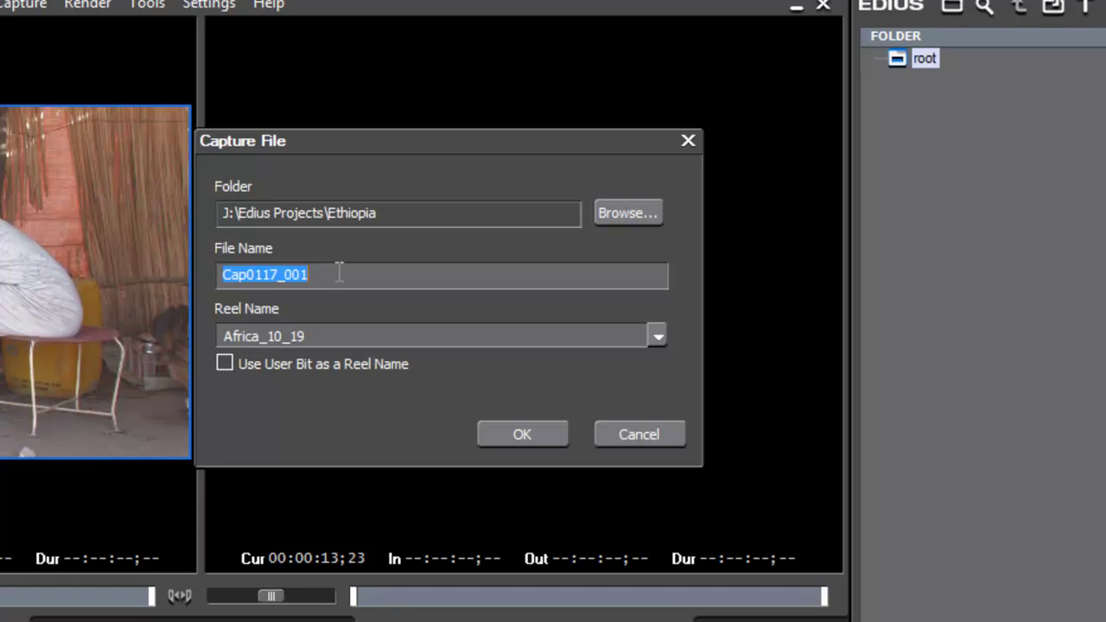
pyautogui.moveTo(339, 272); pyautogui.dragTo(208, 274)
pyautogui.write('Af')
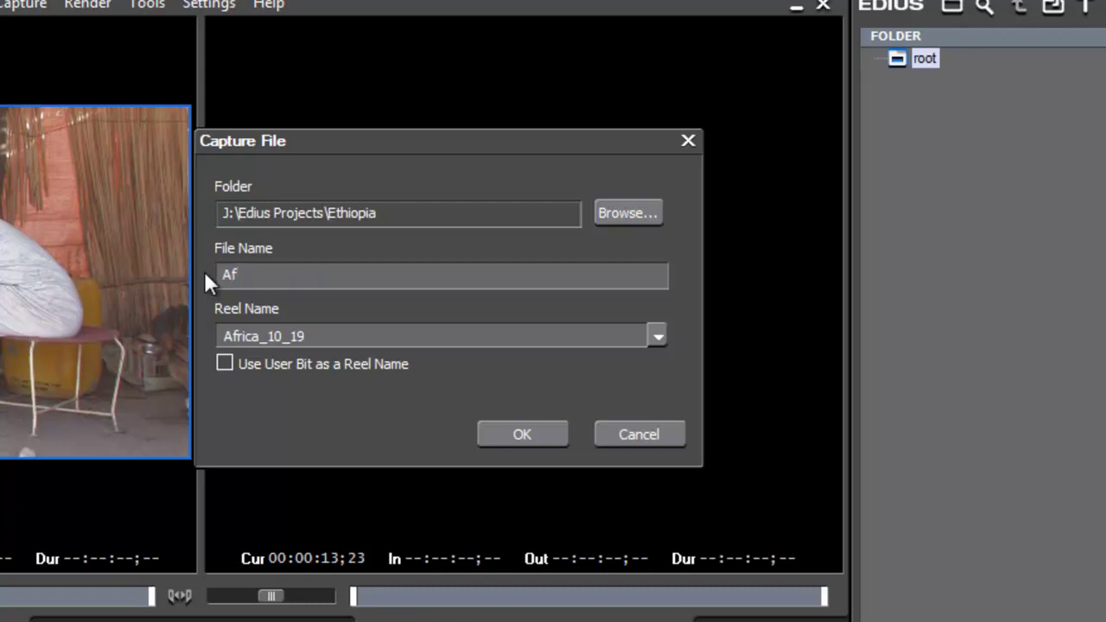
pyautogui.write('trica_10_19')
# Create a folder named Africatapes on the Video River01 (H:) drive and set it as the capture folder.
pyautogui.click(646, 214)
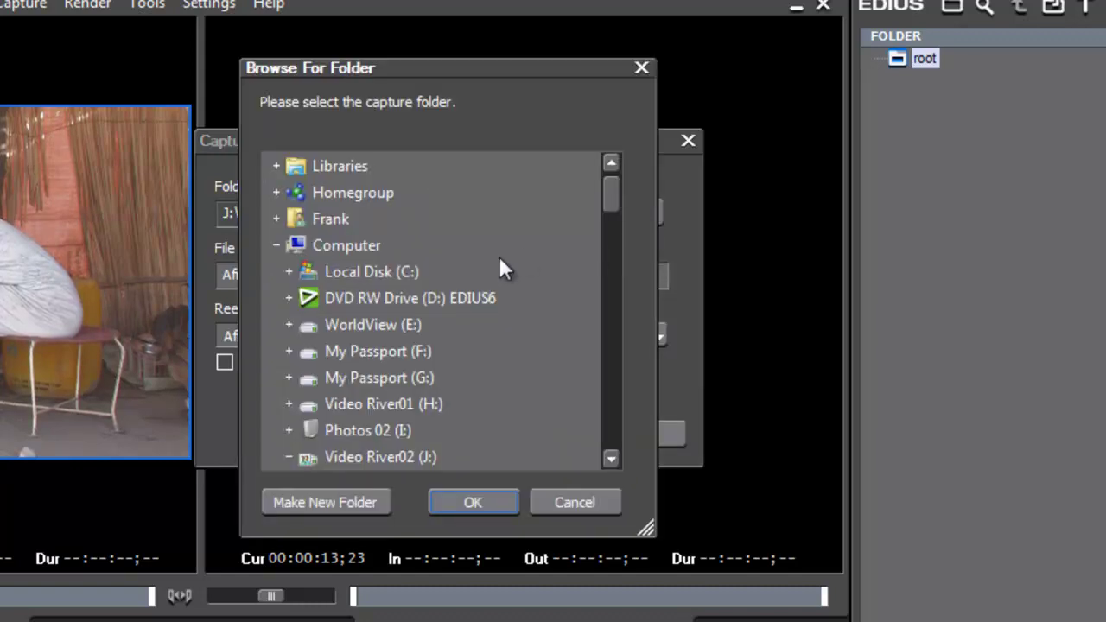
pyautogui.click(398, 407)
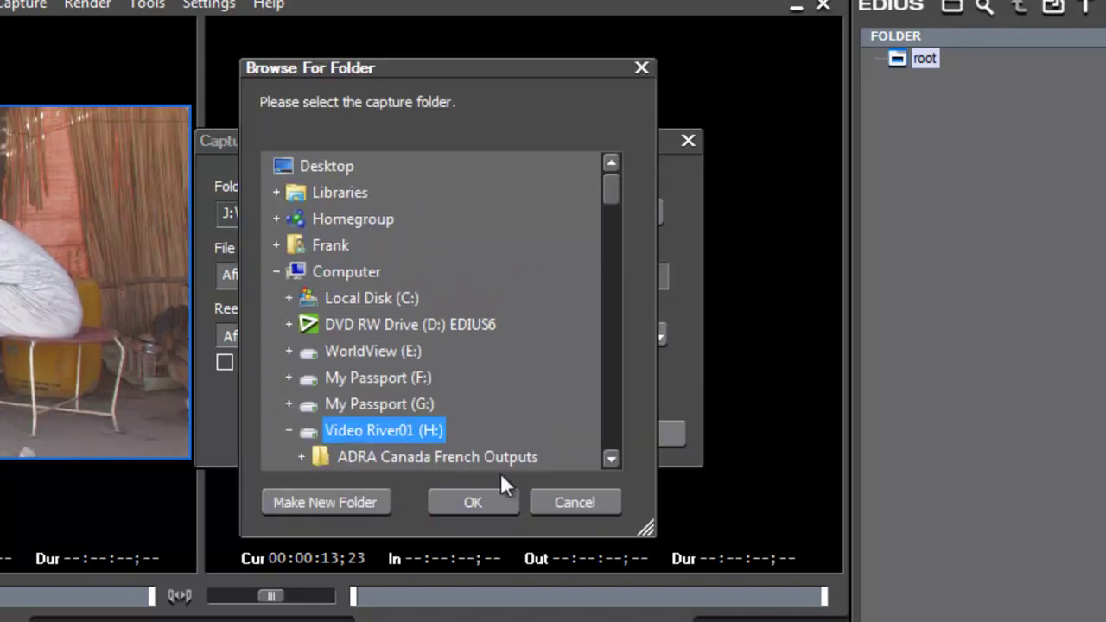
pyautogui.click(349, 502)
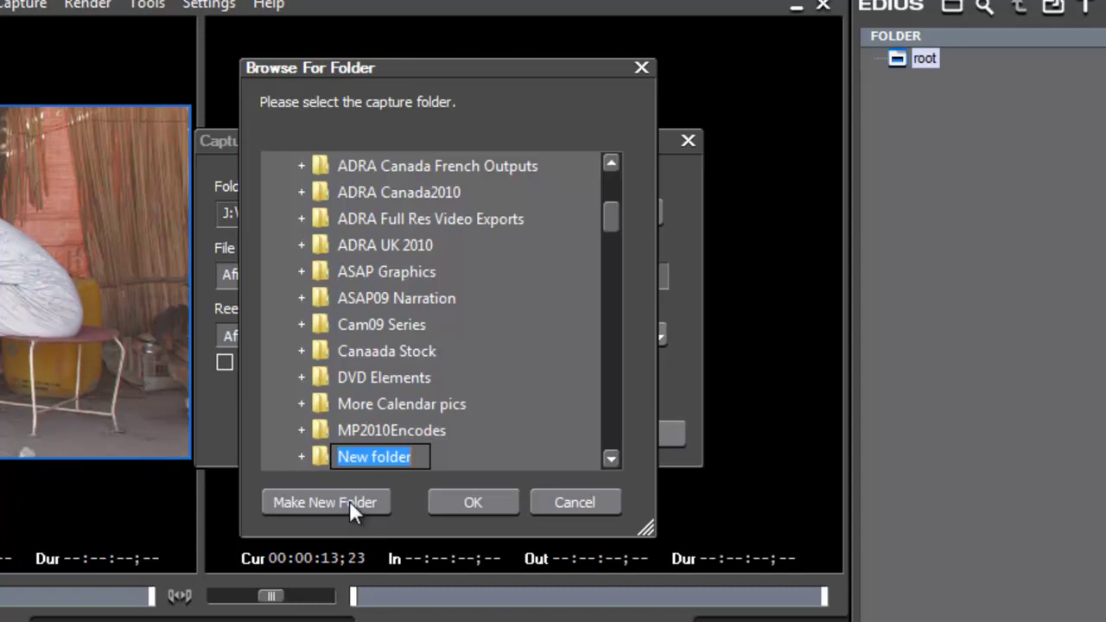
pyautogui.write('Afric')
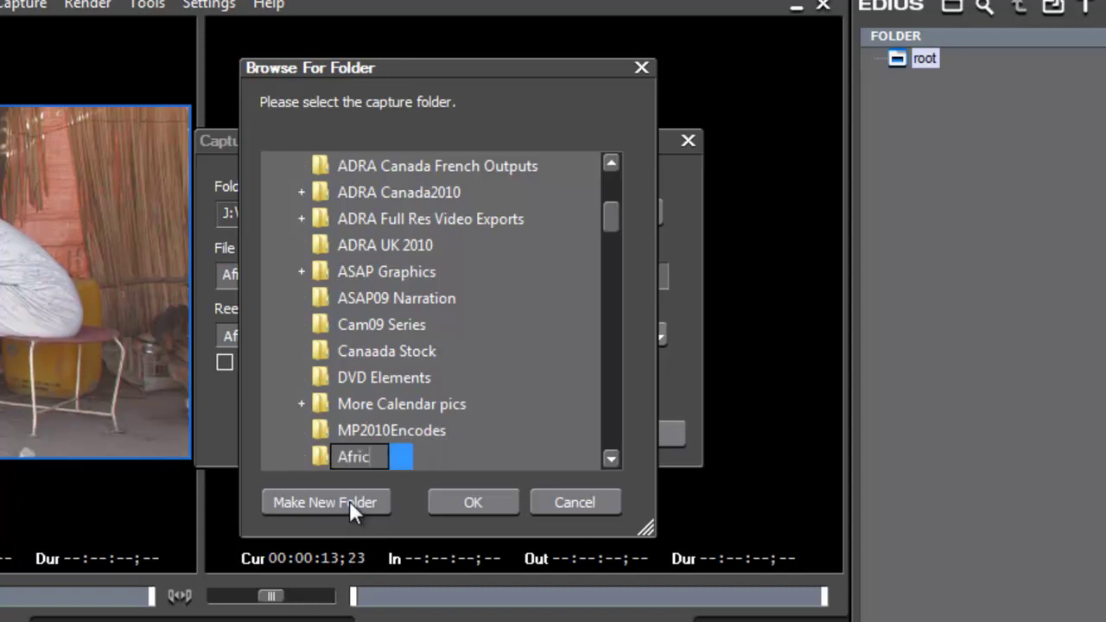
pyautogui.write('a Tapes')
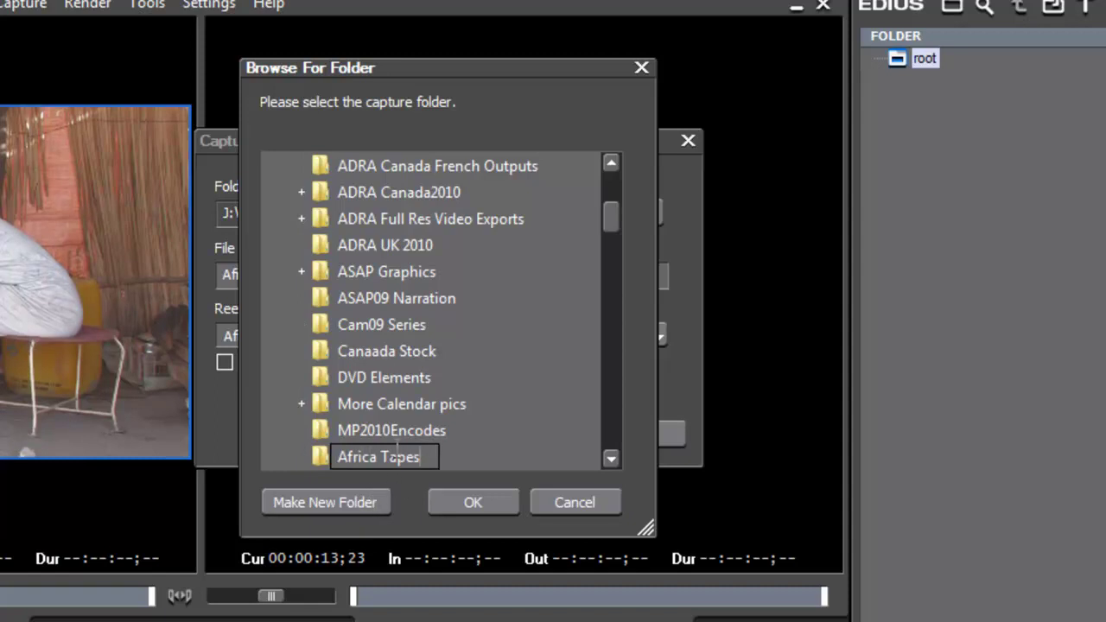
pyautogui.press('BackSpace')
pyautogui.press('BackSpace')
pyautogui.press('BackSpace')
pyautogui.press('BackSpace')
pyautogui.press('BackSpace')
pyautogui.press('BackSpace')
pyautogui.write('tapes')
pyautogui.click(463, 498)
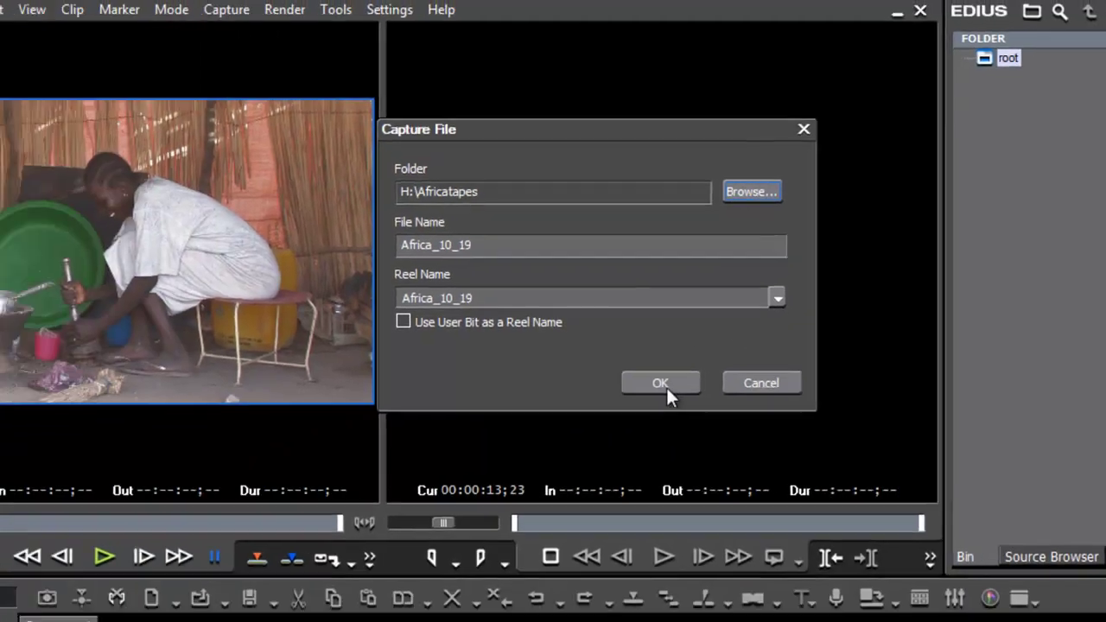
# Start capturing the tape and move the Capture window aside.
pyautogui.click(531, 434)
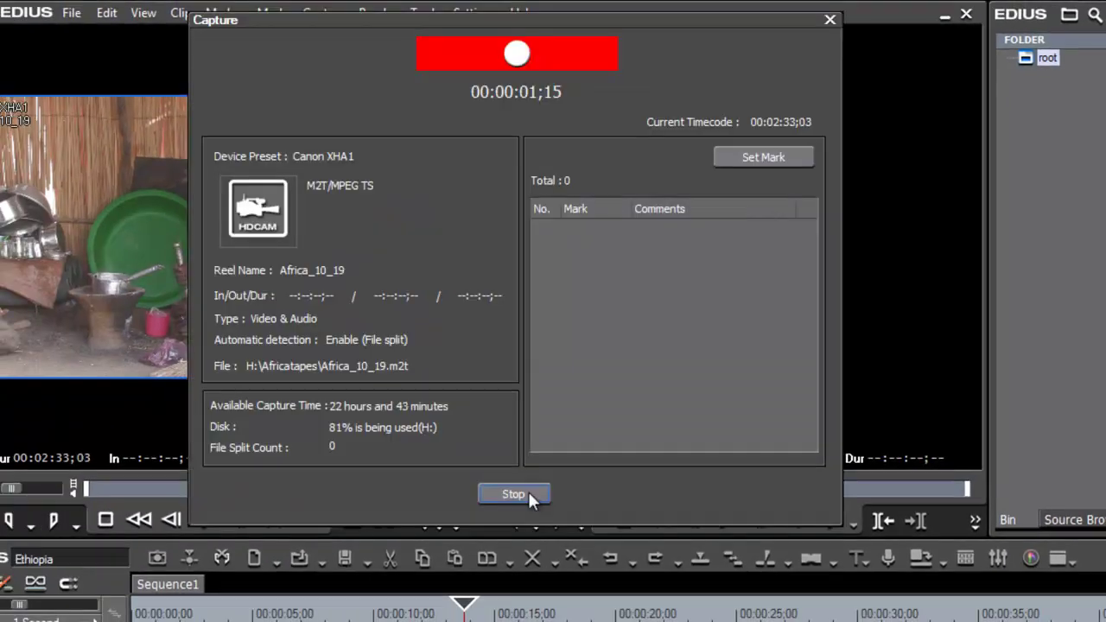
pyautogui.moveTo(742, 15); pyautogui.dragTo(1056, 28)
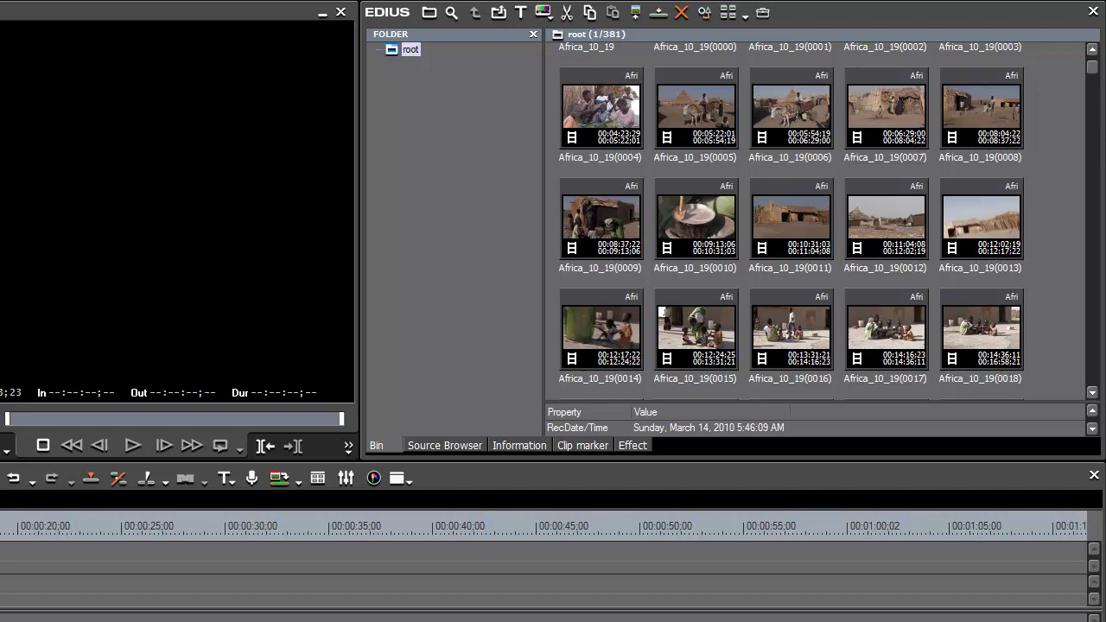
# Look through the captured clip thumbnails and switch the bin's view to Detail Text (Large).
pyautogui.click(1092, 69)
pyautogui.moveTo(1092, 69); pyautogui.dragTo(1095, 30)
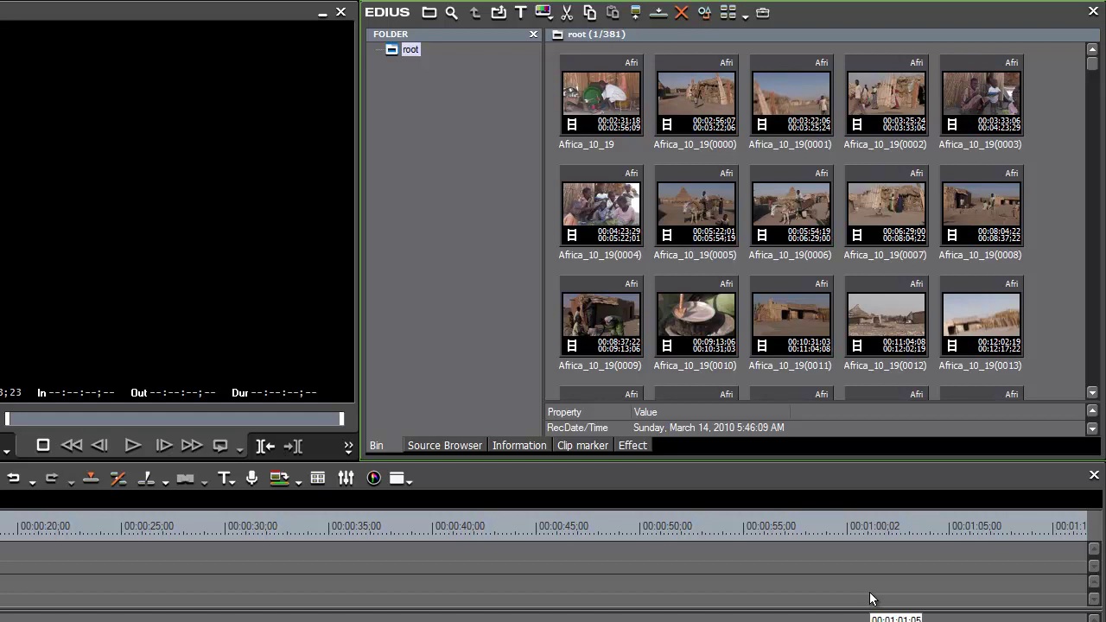
pyautogui.scroll(-10, 885, 327)
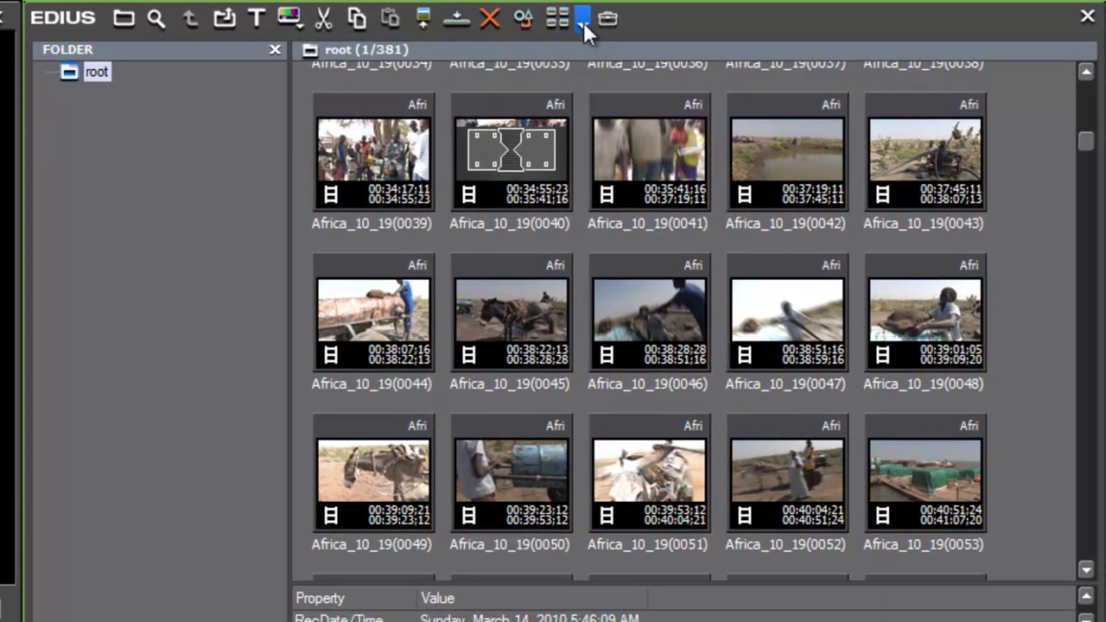
pyautogui.click(582, 19)
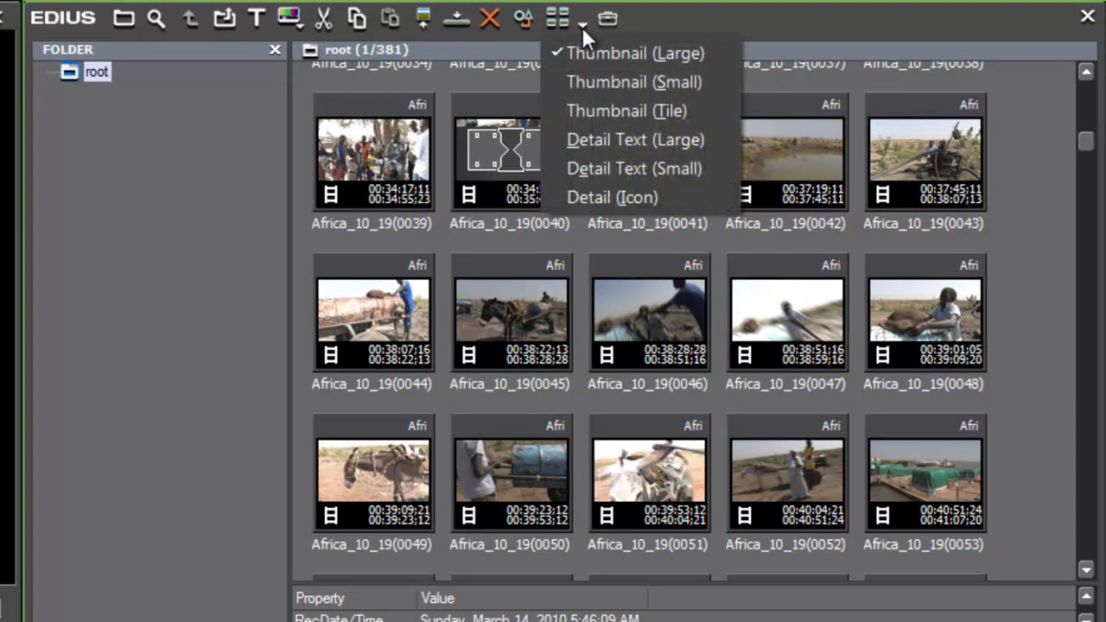
pyautogui.click(633, 143)
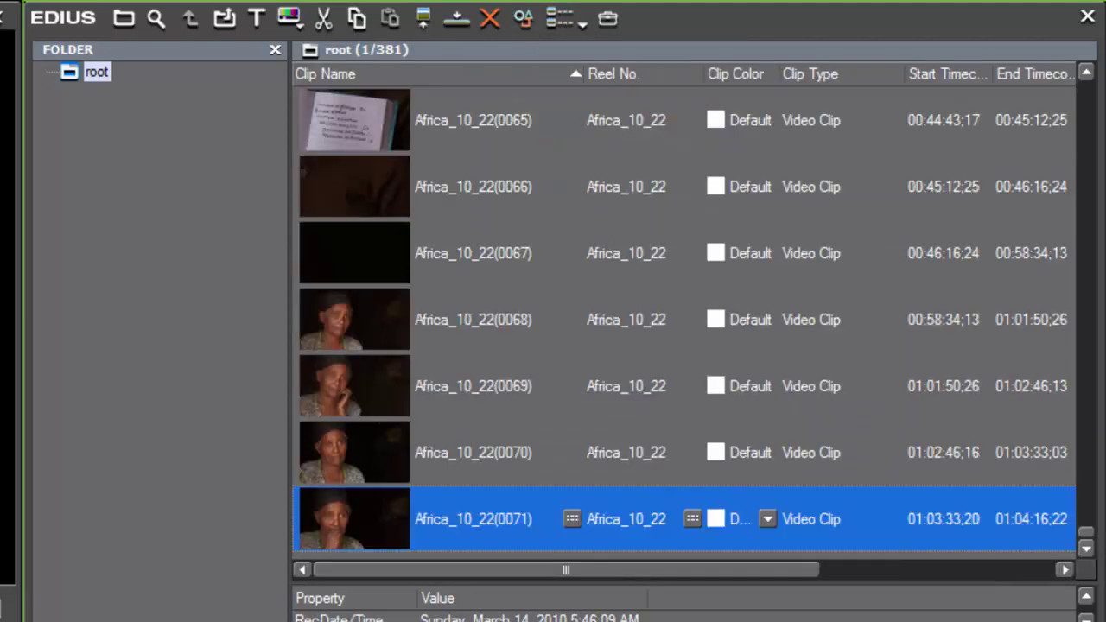
# Examine the clips' detail columns in the bin and the list of columns that can be shown.
pyautogui.moveTo(1087, 535); pyautogui.dragTo(1089, 458)
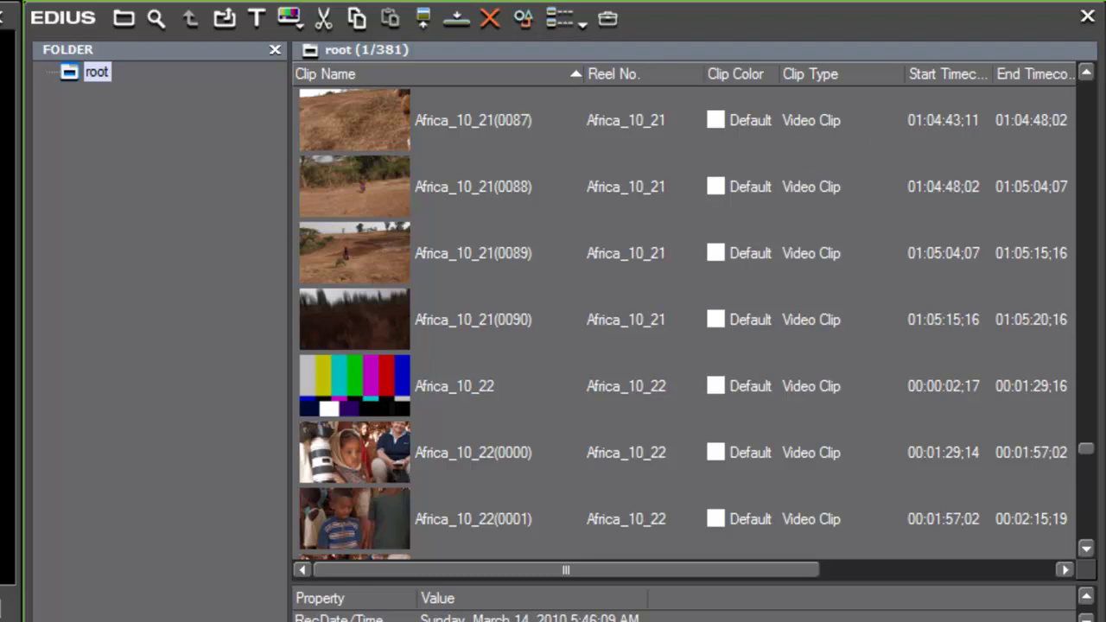
pyautogui.moveTo(687, 569); pyautogui.dragTo(913, 573)
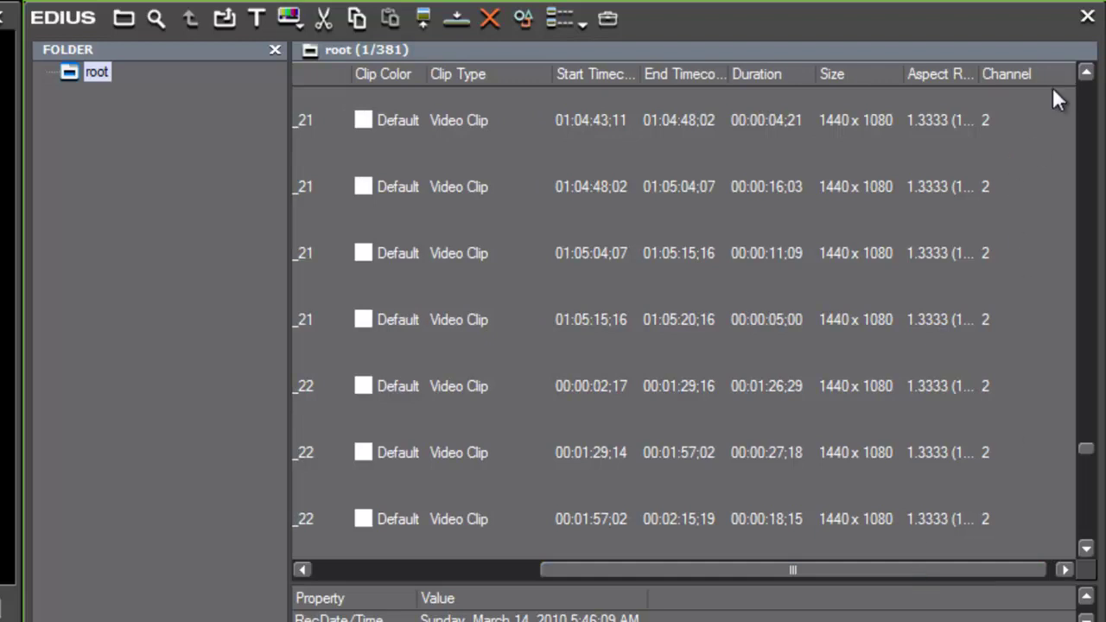
pyautogui.hscroll(1, 1051, 258)
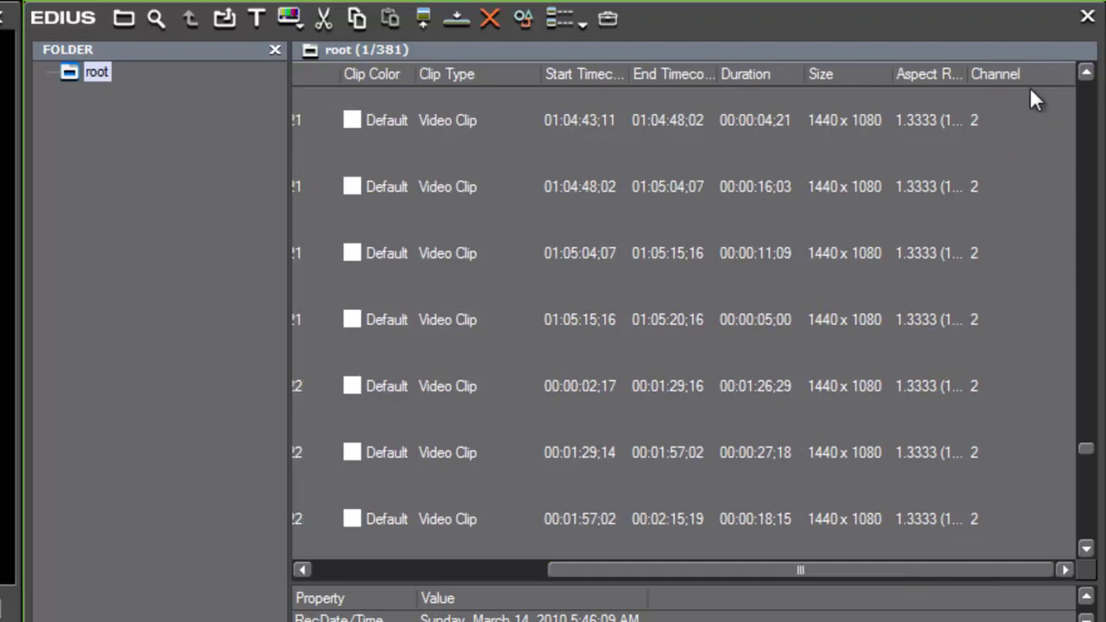
pyautogui.rightClick(1042, 68)
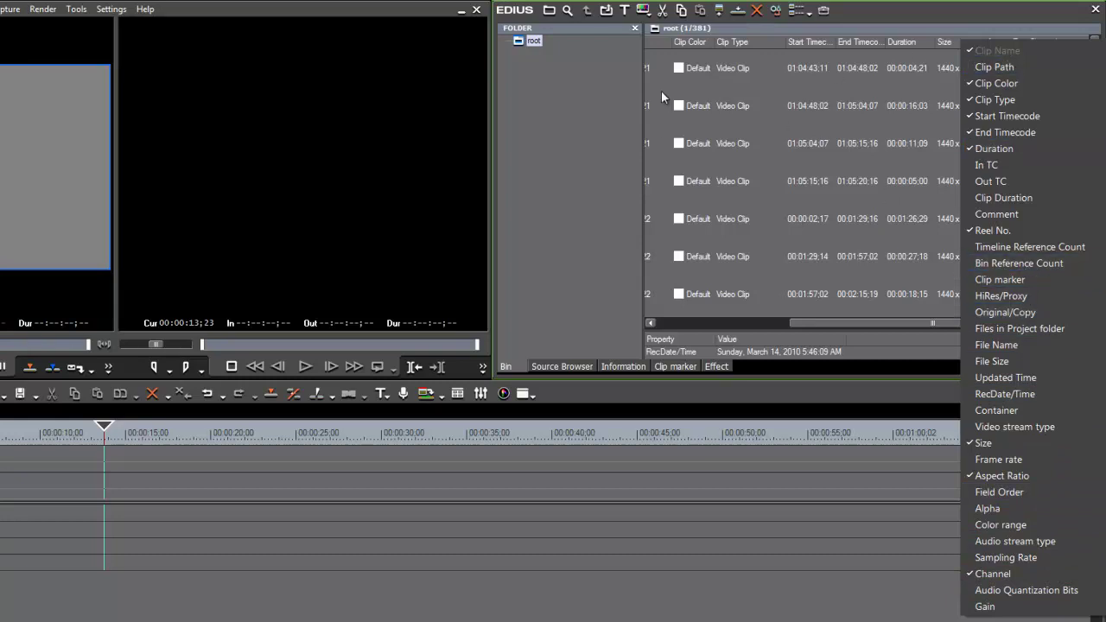
pyautogui.click(775, 481)
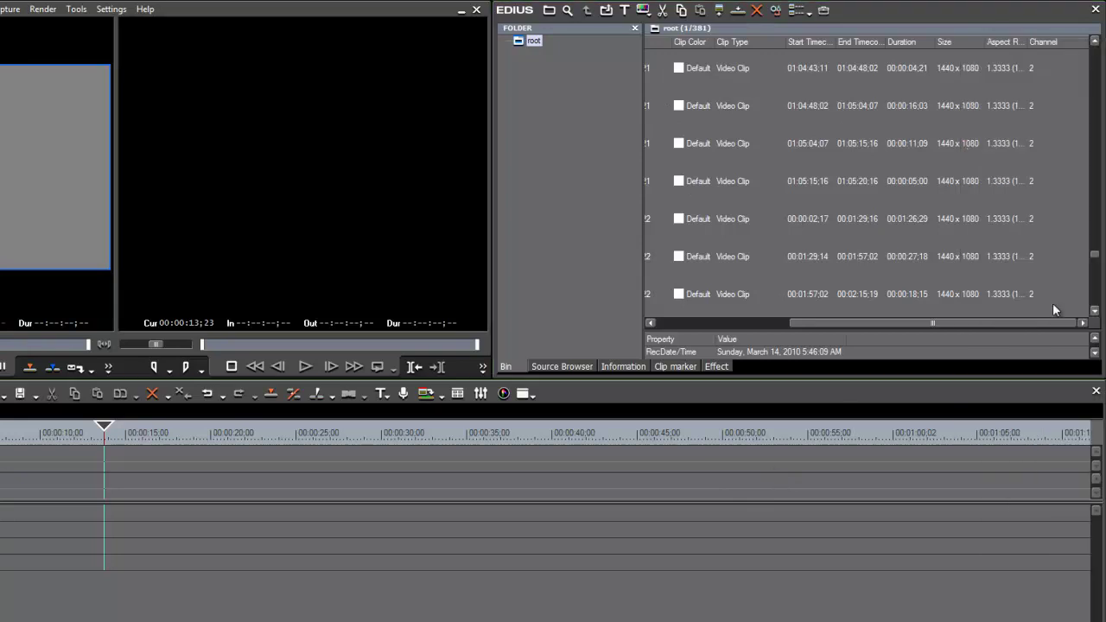
pyautogui.moveTo(940, 322); pyautogui.dragTo(737, 323)
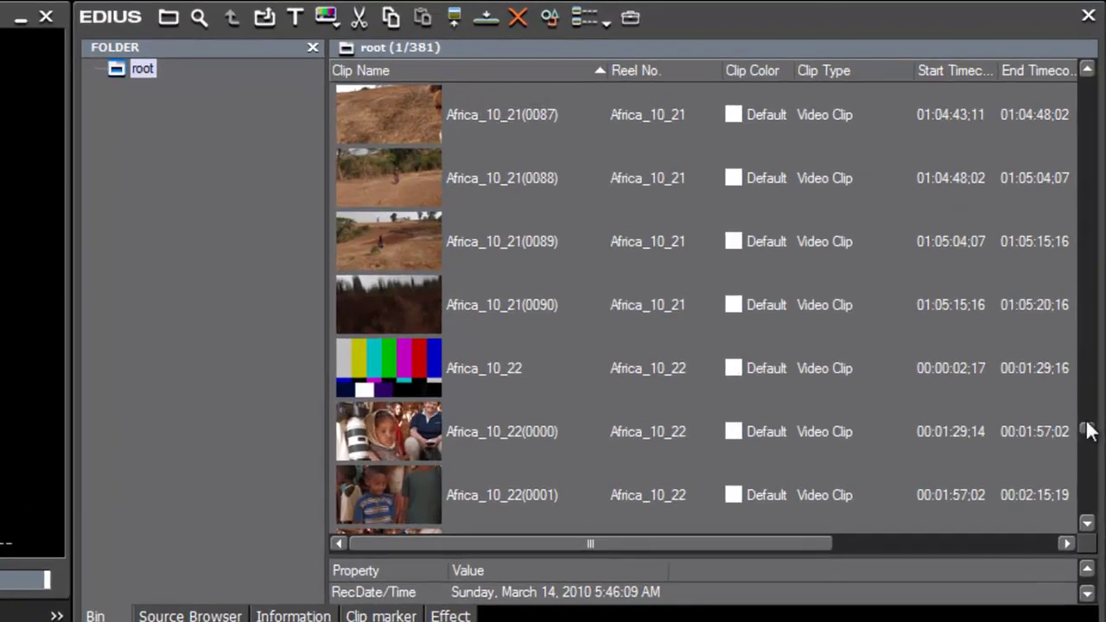
# Look through the bin's clip list around the change from reel Africa_10_21 to Africa_10_22.
pyautogui.moveTo(1090, 438); pyautogui.dragTo(1095, 424)
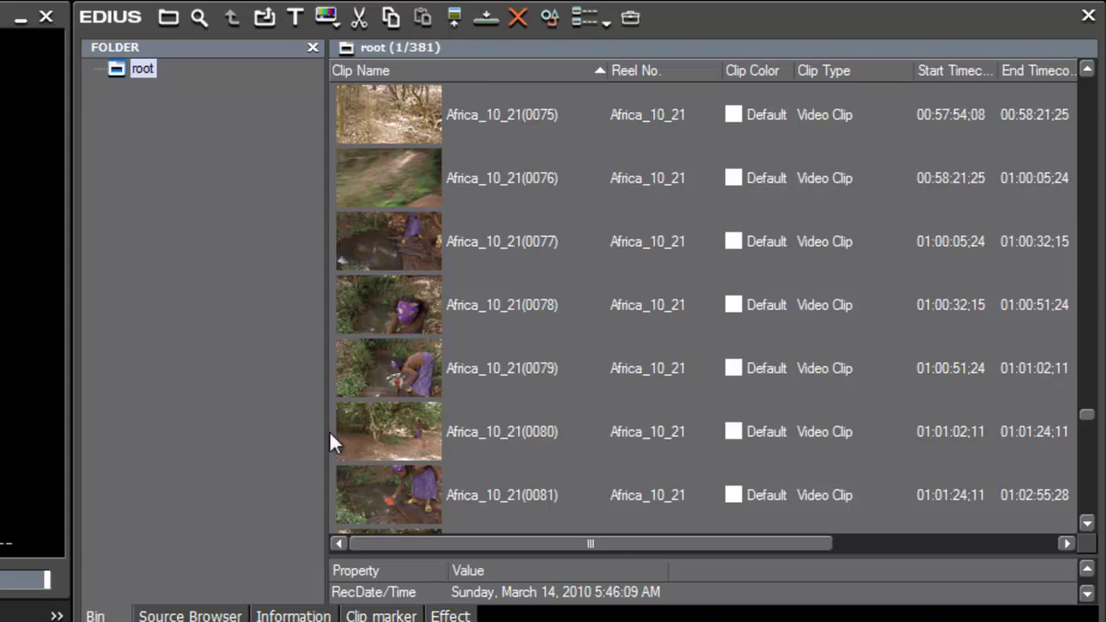
pyautogui.moveTo(1087, 414); pyautogui.dragTo(1087, 431)
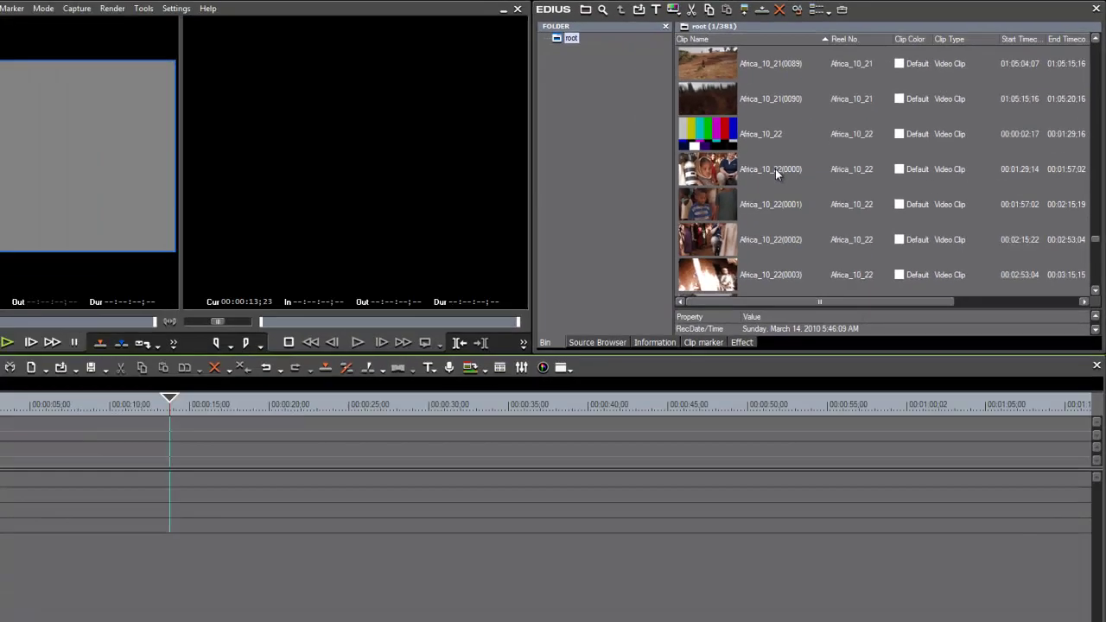
pyautogui.click(1087, 523)
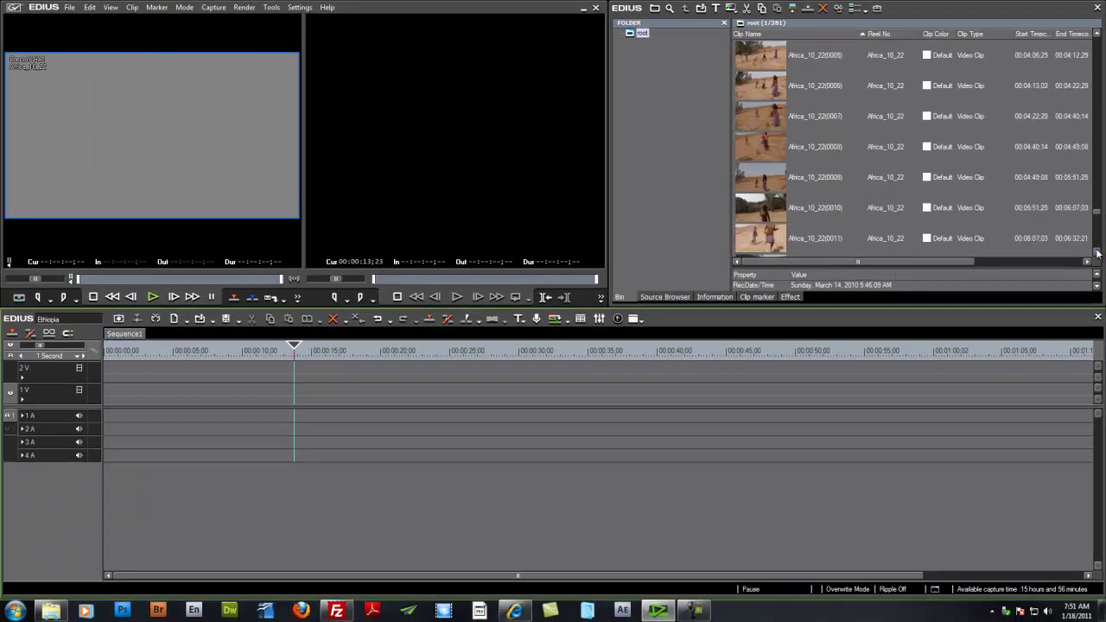
pyautogui.click(1096, 252)
pyautogui.click(1096, 252)
pyautogui.click(1097, 253)
pyautogui.click(1097, 252)
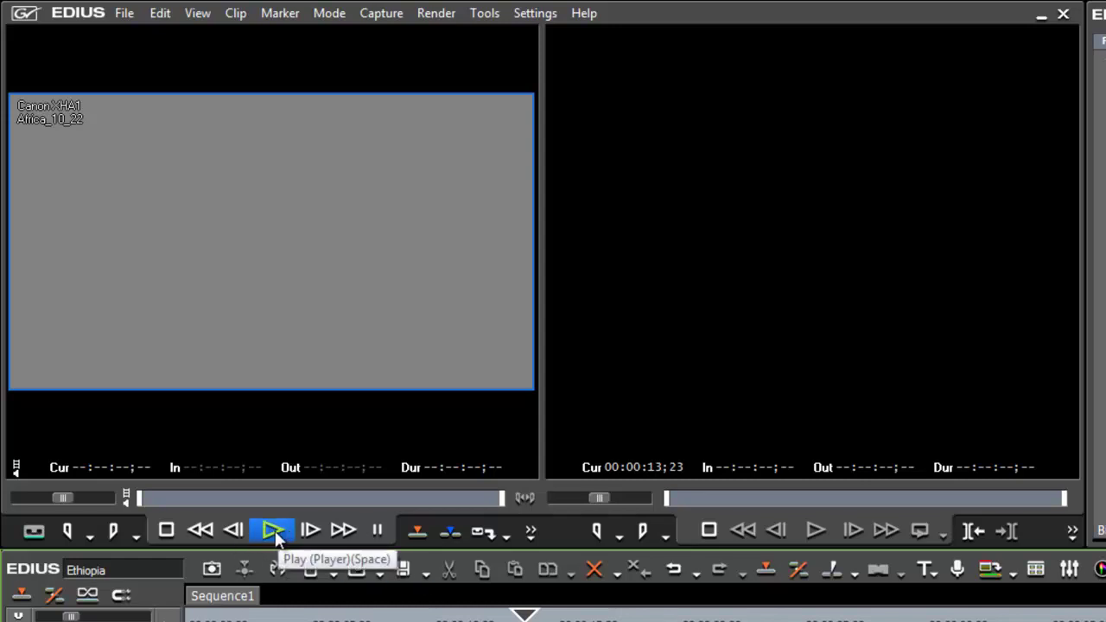
# Start a tape capture and set its reel name to Africa_10_23.
pyautogui.click(483, 530)
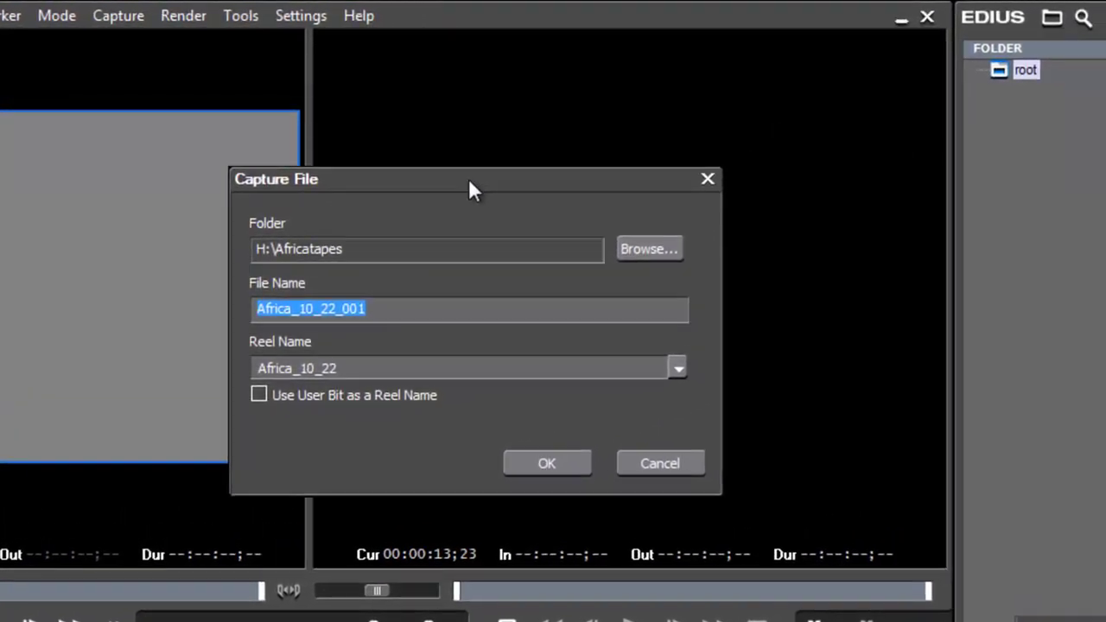
pyautogui.click(394, 367)
pyautogui.click(394, 367)
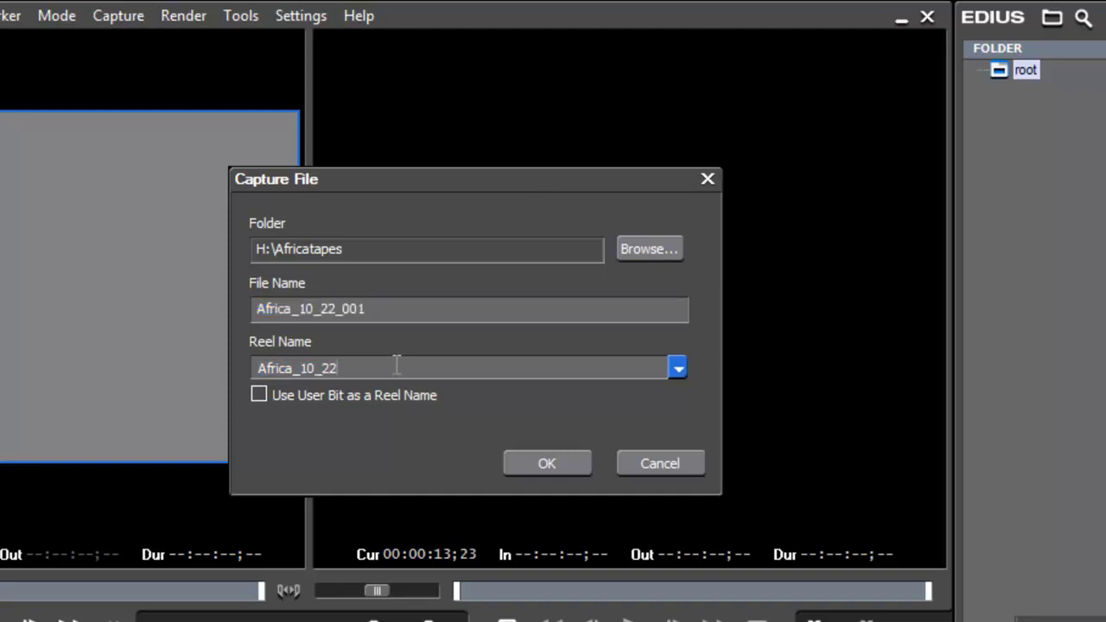
pyautogui.press('BackSpace')
pyautogui.write('3')
# Name the capture file Africa_10_23 and start capturing into the H:\Africatapes folder.
pyautogui.click(425, 303)
pyautogui.press('BackSpace')
pyautogui.press('BackSpace')
pyautogui.press('BackSpace')
pyautogui.press('BackSpace')
pyautogui.press('BackSpace')
pyautogui.write('3')
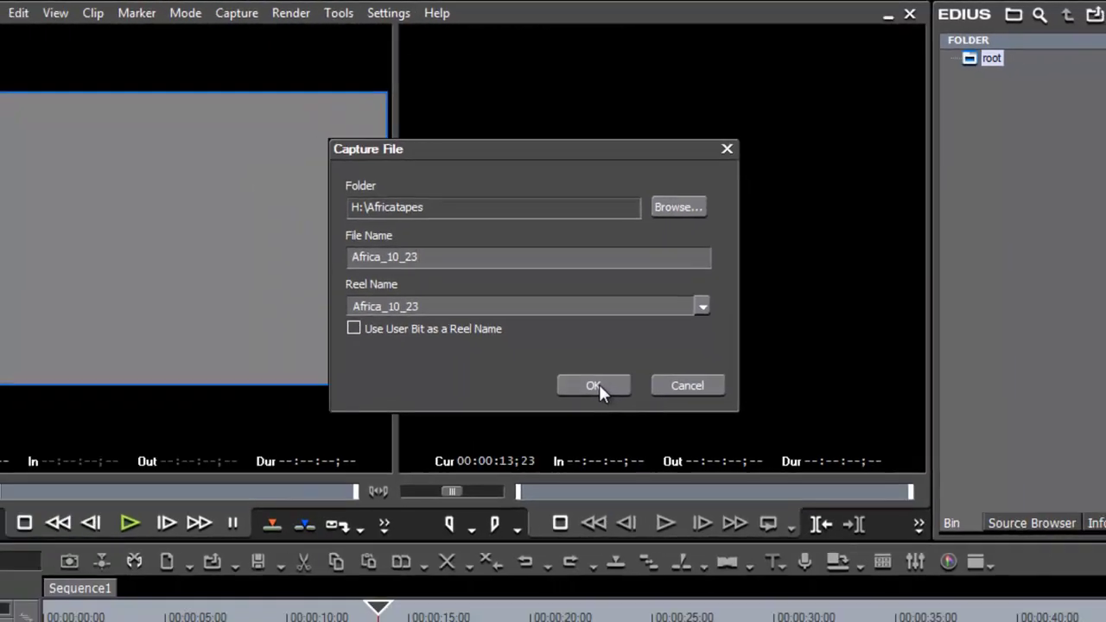
pyautogui.click(549, 463)
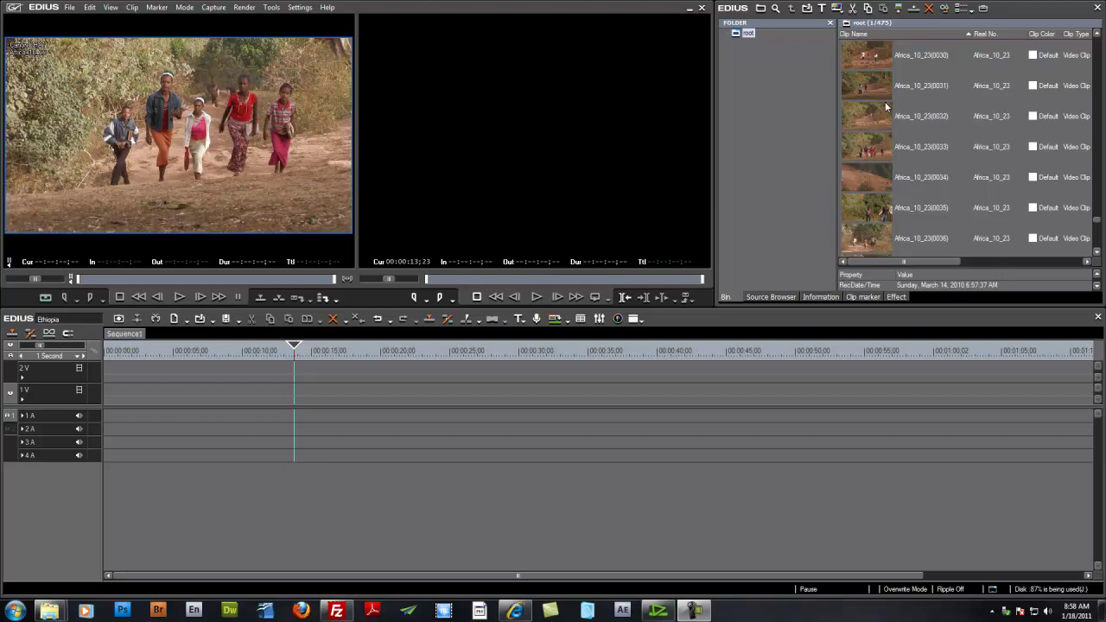
# Play and fast-forward the Africa_10_23 tape to the group walking up the path at about 00:25:40.
pyautogui.click(289, 347)
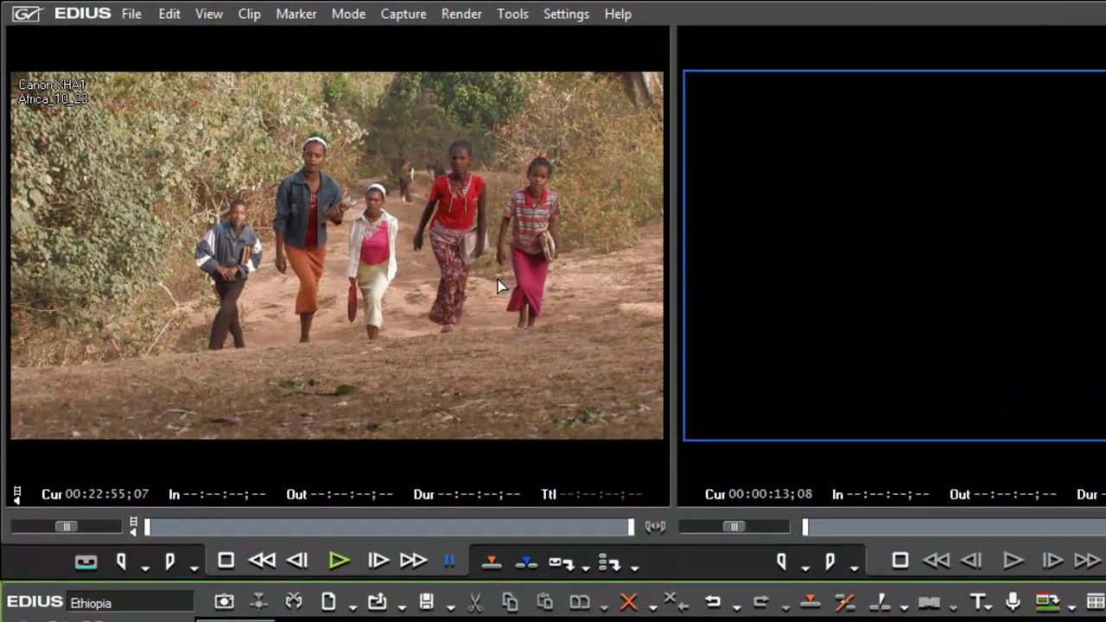
pyautogui.click(336, 560)
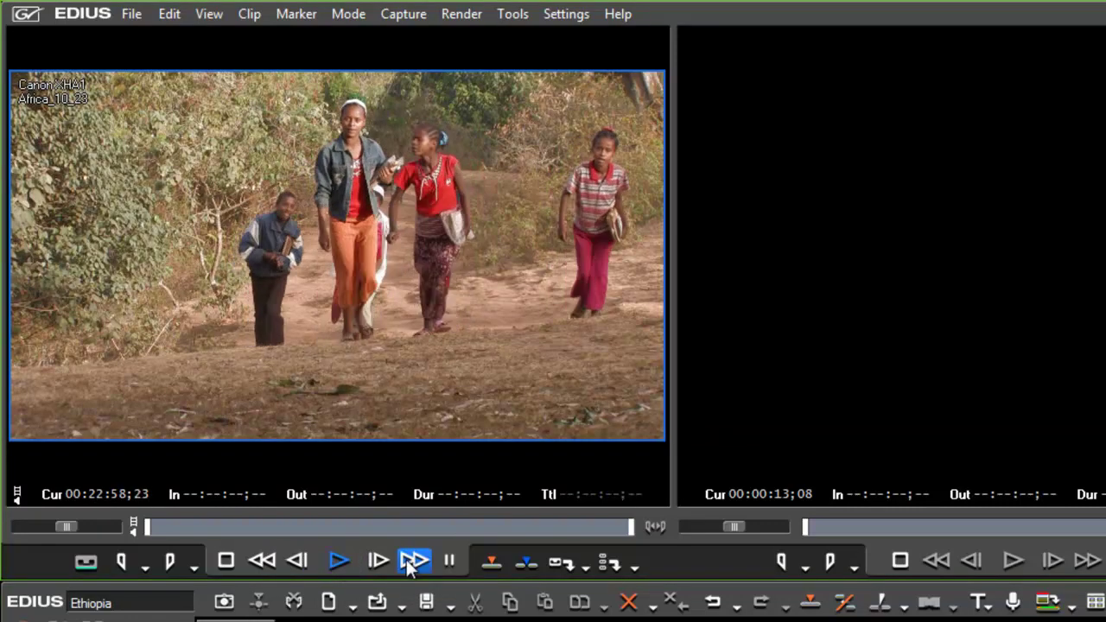
pyautogui.click(406, 558)
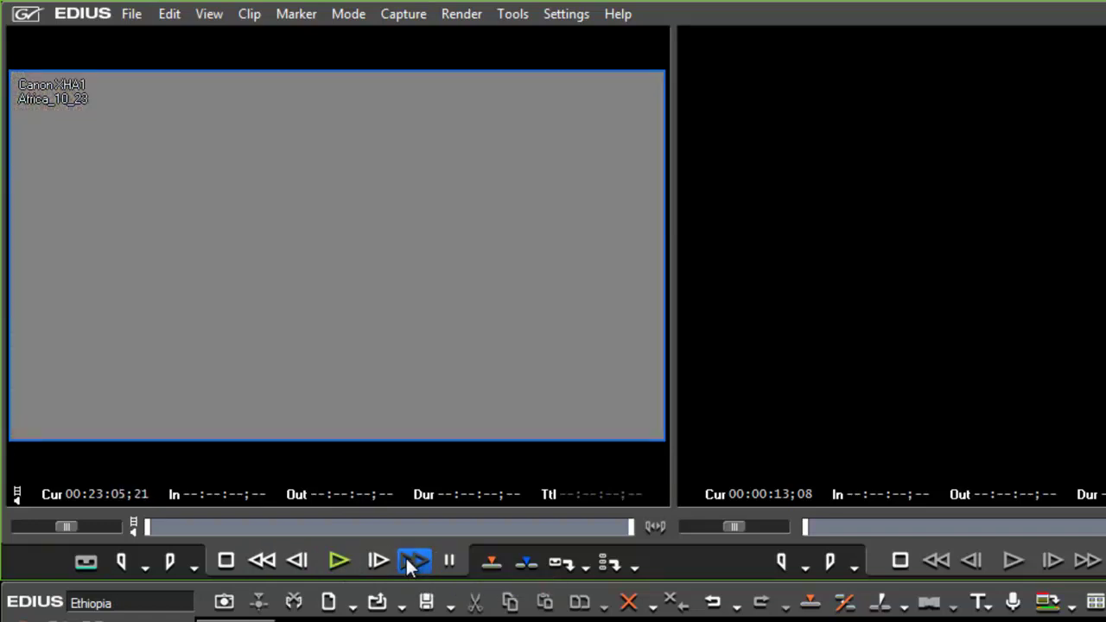
pyautogui.click(342, 559)
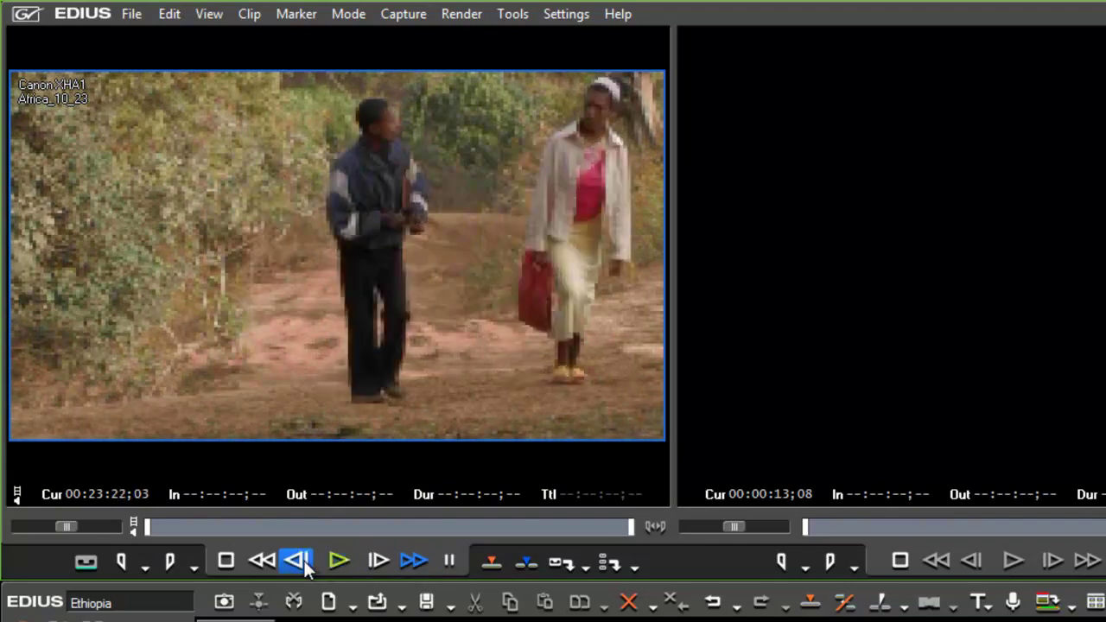
pyautogui.click(340, 557)
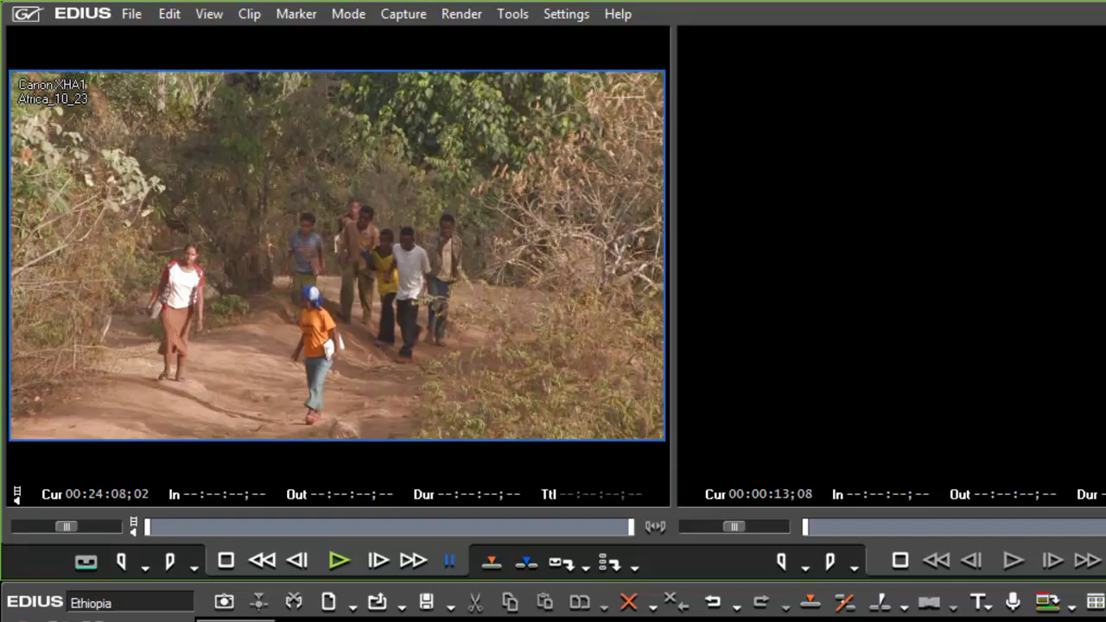
pyautogui.press('l')
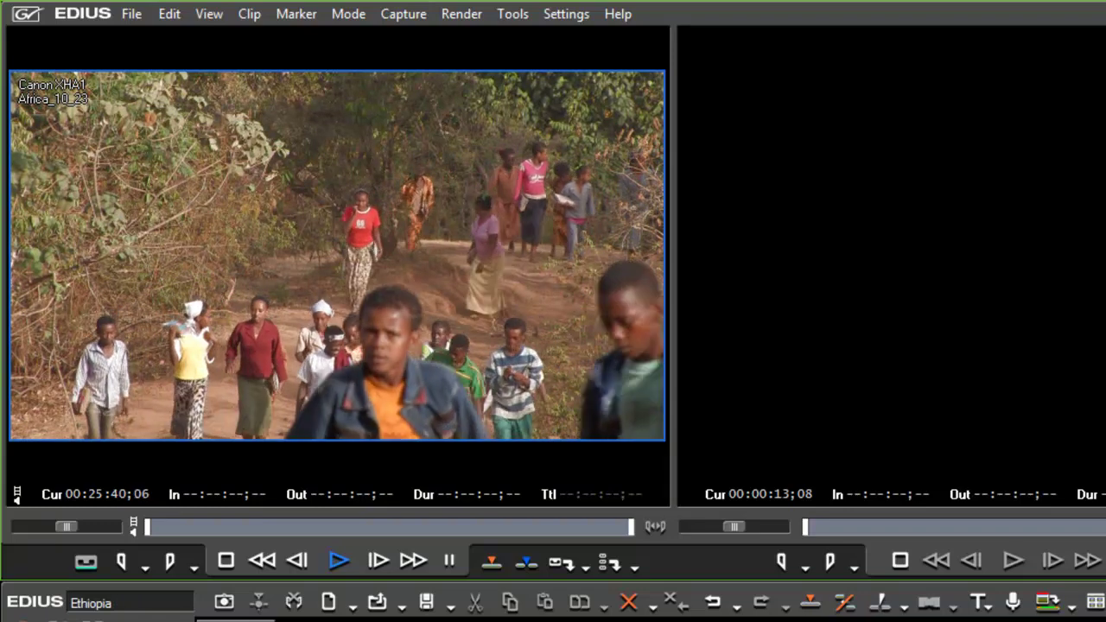
# Mark the tape shot from 00:25:59;06 to 00:26:09;04 and add it to the batch capture list.
pyautogui.press('i')
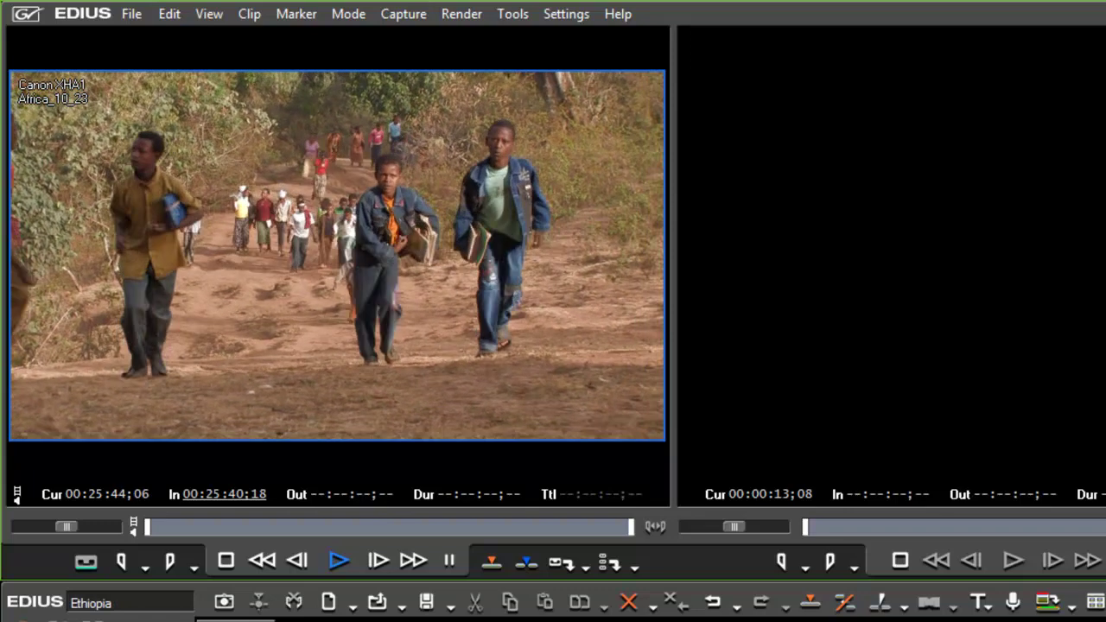
pyautogui.press('i')
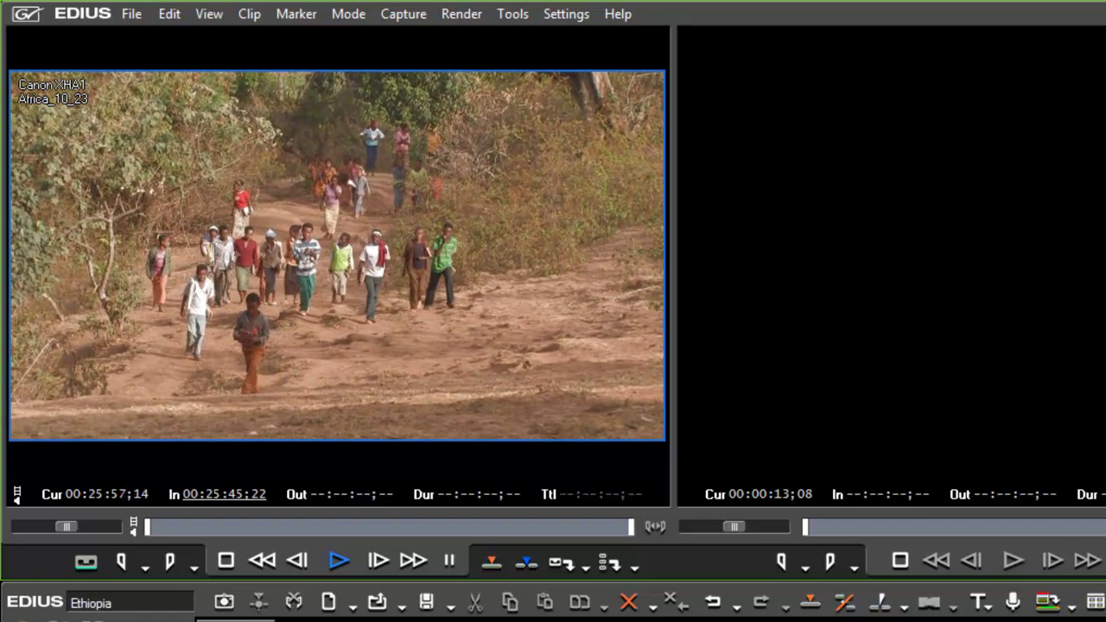
pyautogui.press('i')
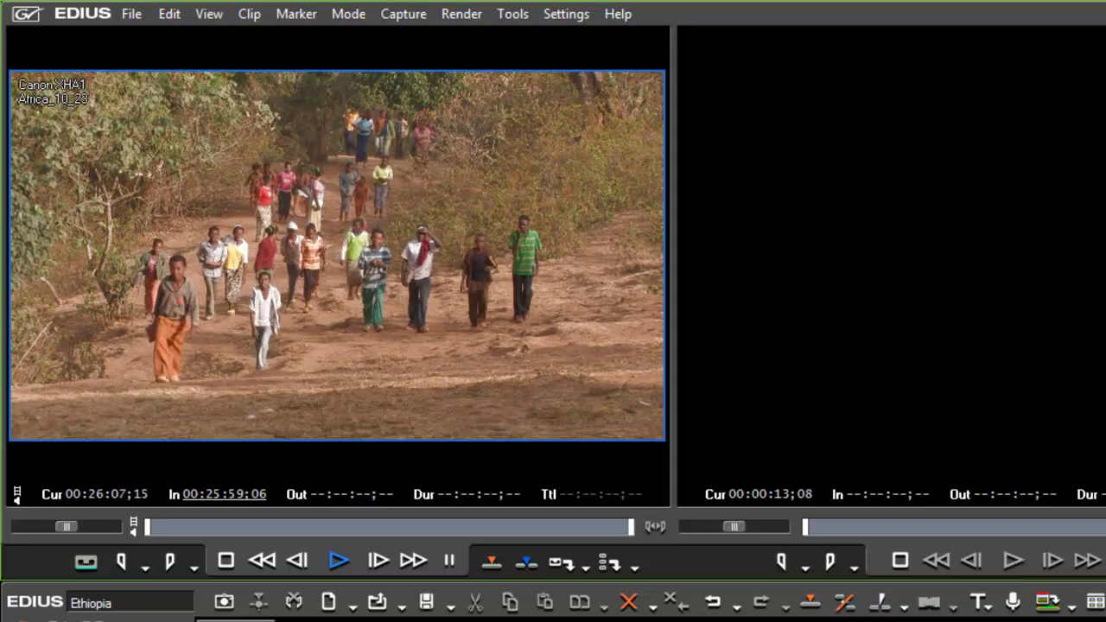
pyautogui.press('o')
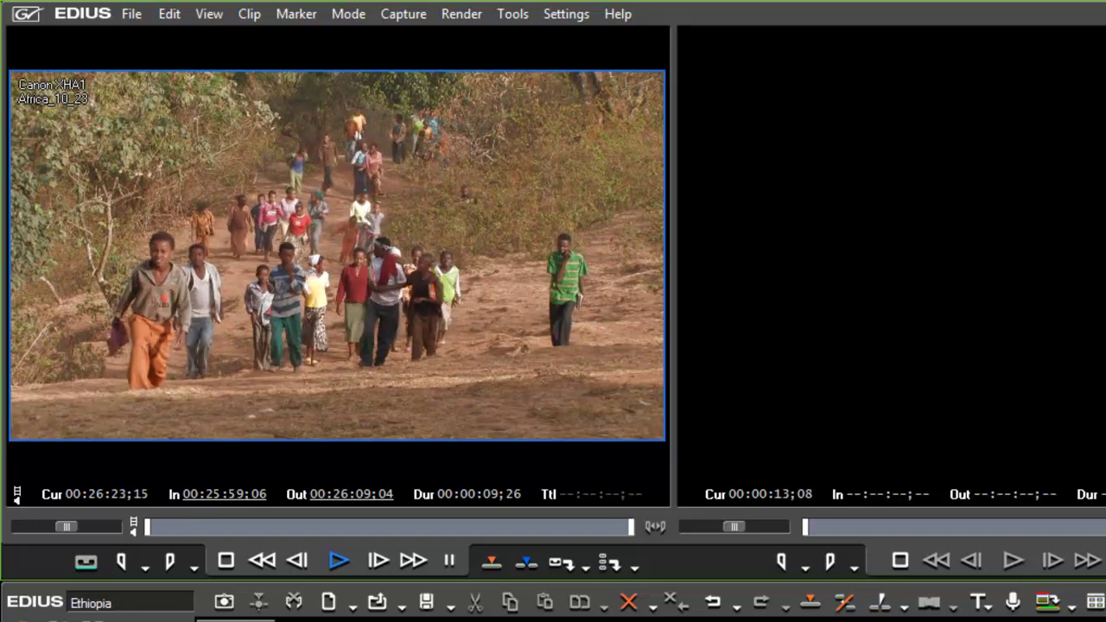
pyautogui.press('space')
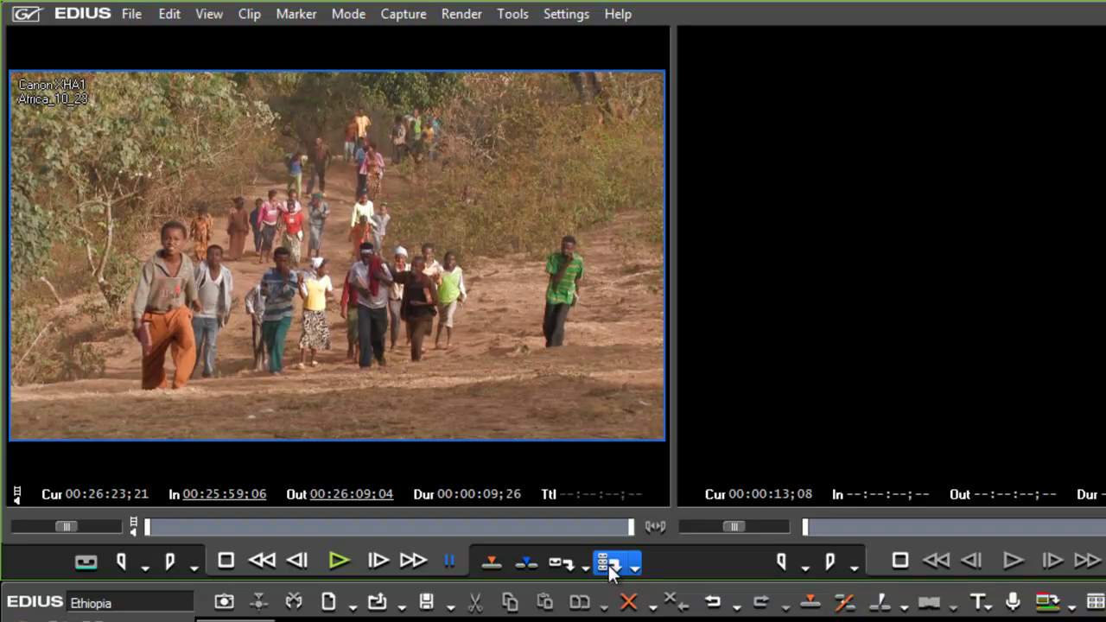
pyautogui.click(608, 565)
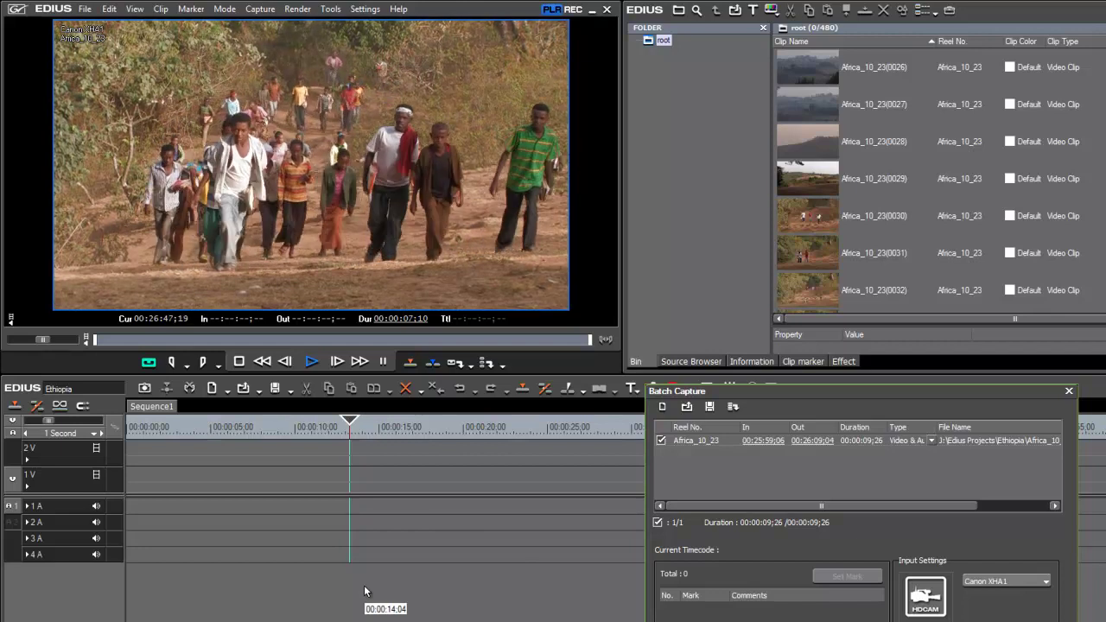
# Add the shot from 00:26:48;05 to 00:26:54;26 to the batch capture list and fast-forward the tape to look for further shots.
pyautogui.press('i')
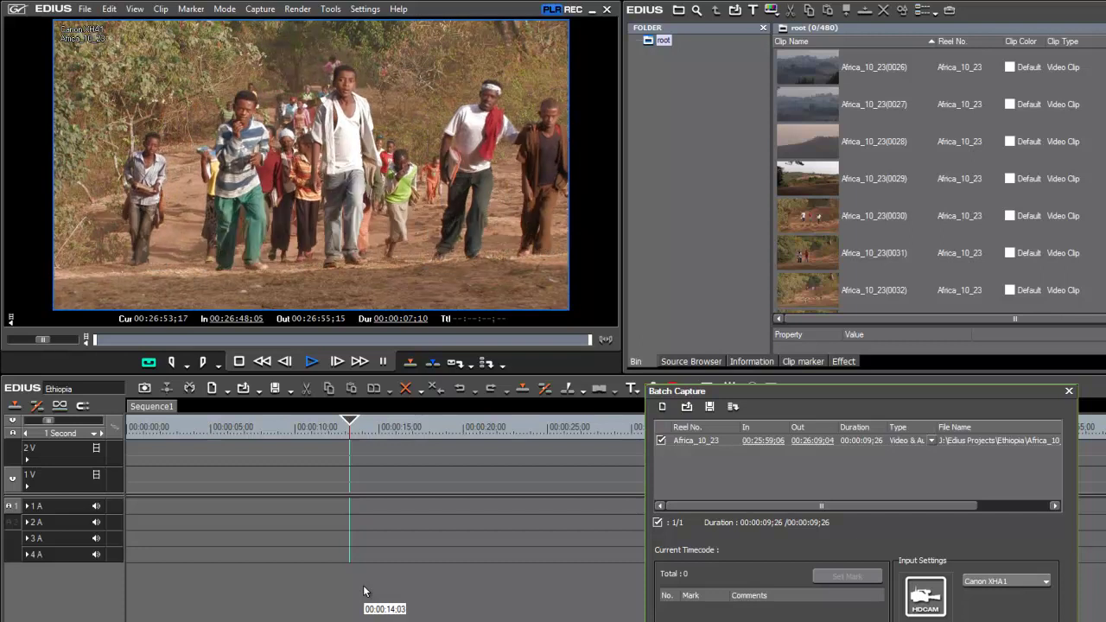
pyautogui.press('o')
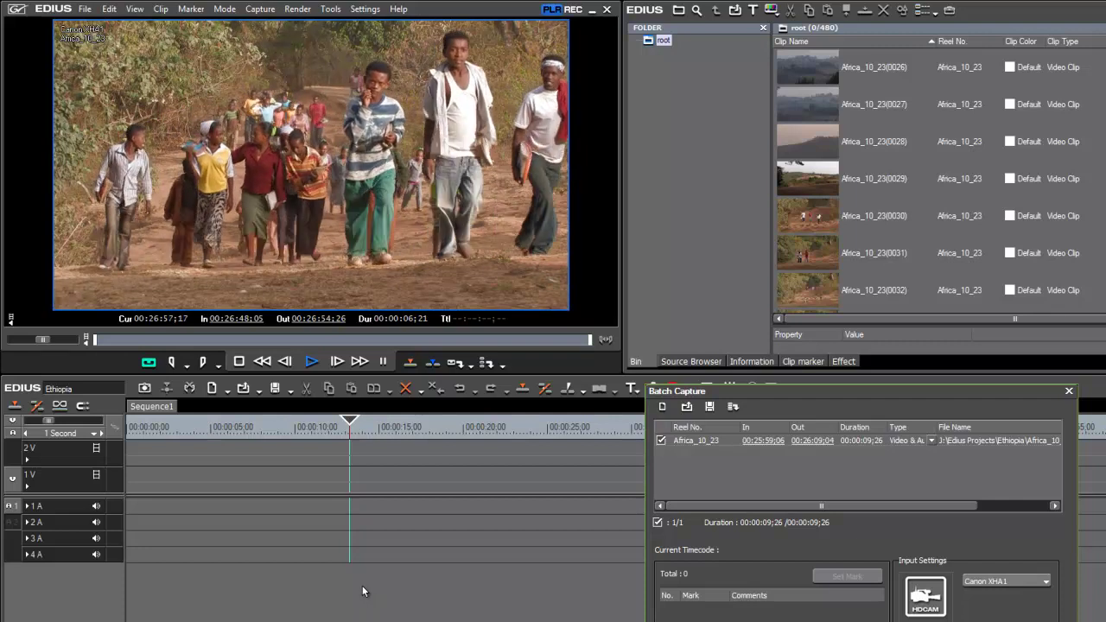
pyautogui.hotkey('ctrl', 'b')
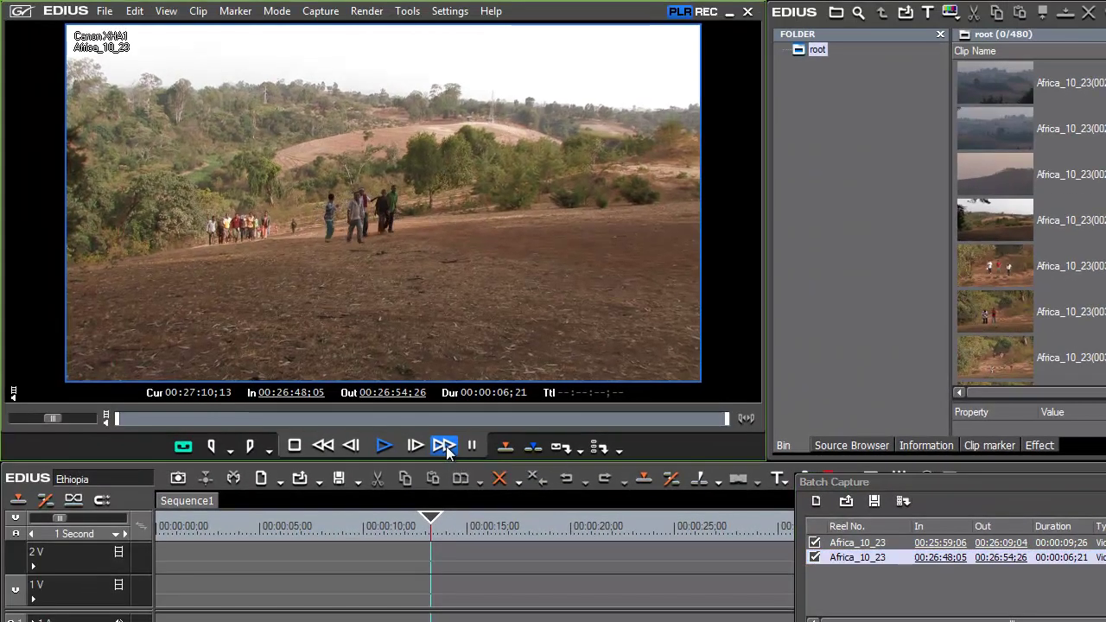
pyautogui.click(446, 446)
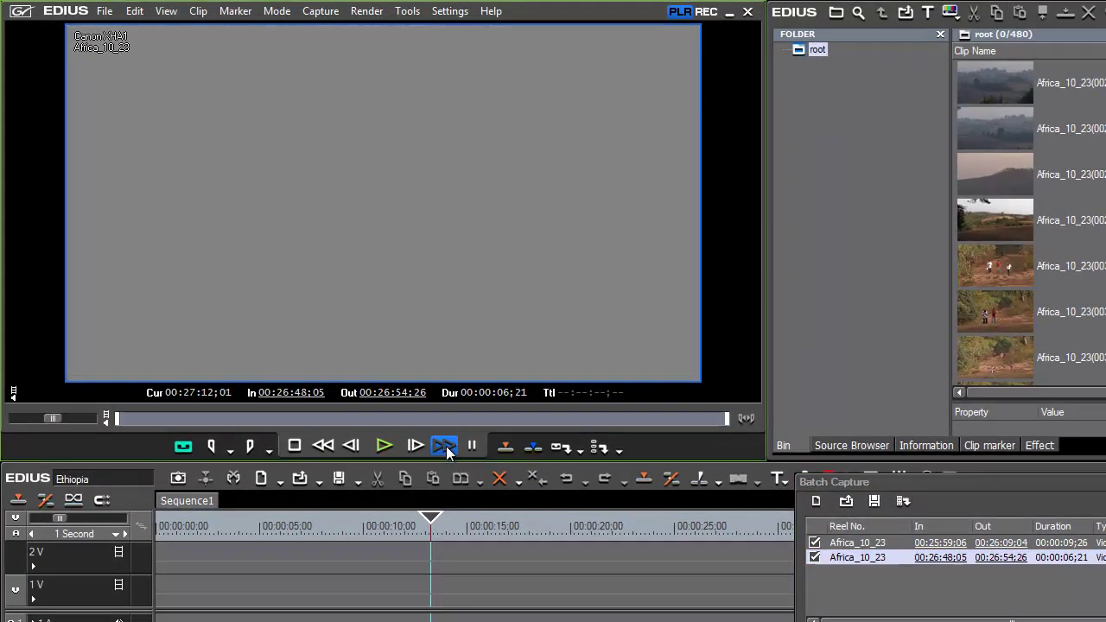
pyautogui.click(385, 445)
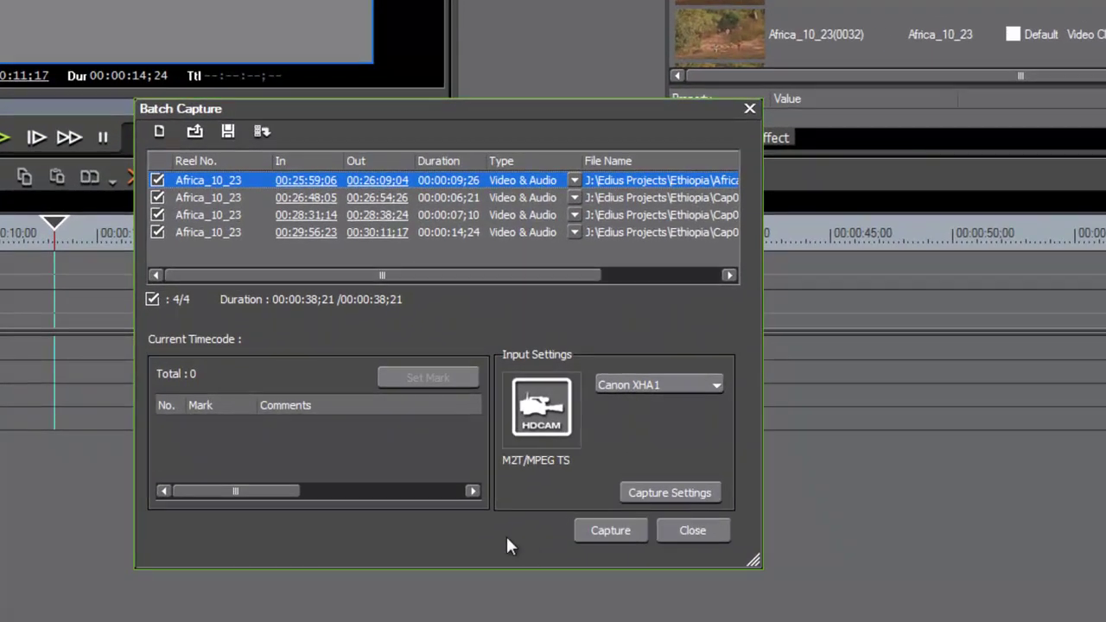
# Batch capture the four listed shots from reel Africa_10_23, widening the Batch Capture window to show their status, and close it when done.
pyautogui.click(610, 528)
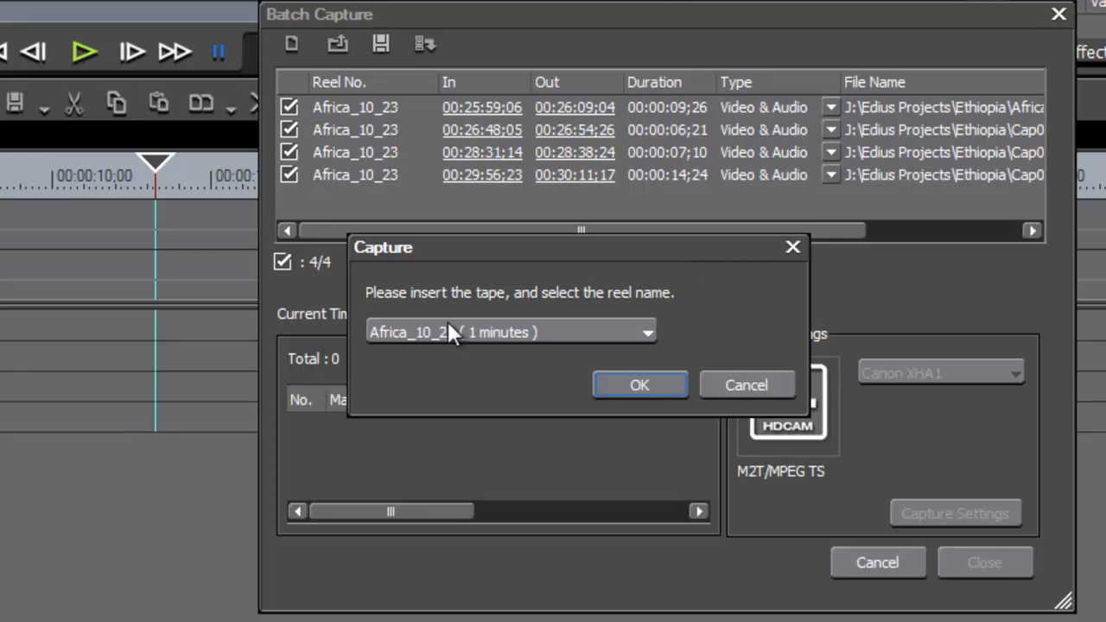
pyautogui.click(637, 386)
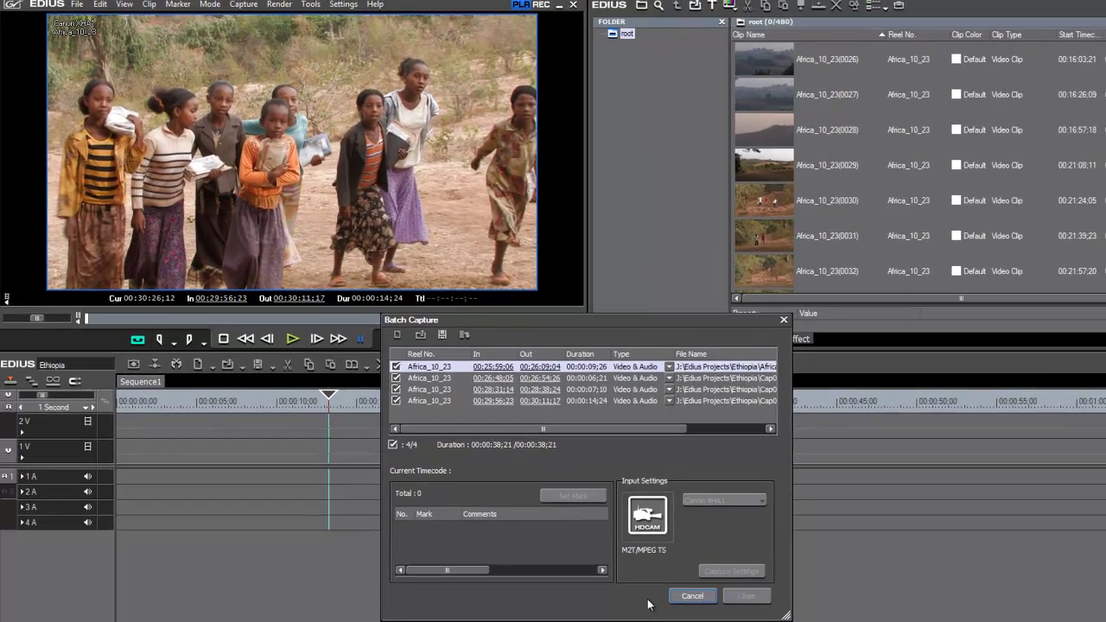
pyautogui.moveTo(790, 489); pyautogui.dragTo(1093, 489)
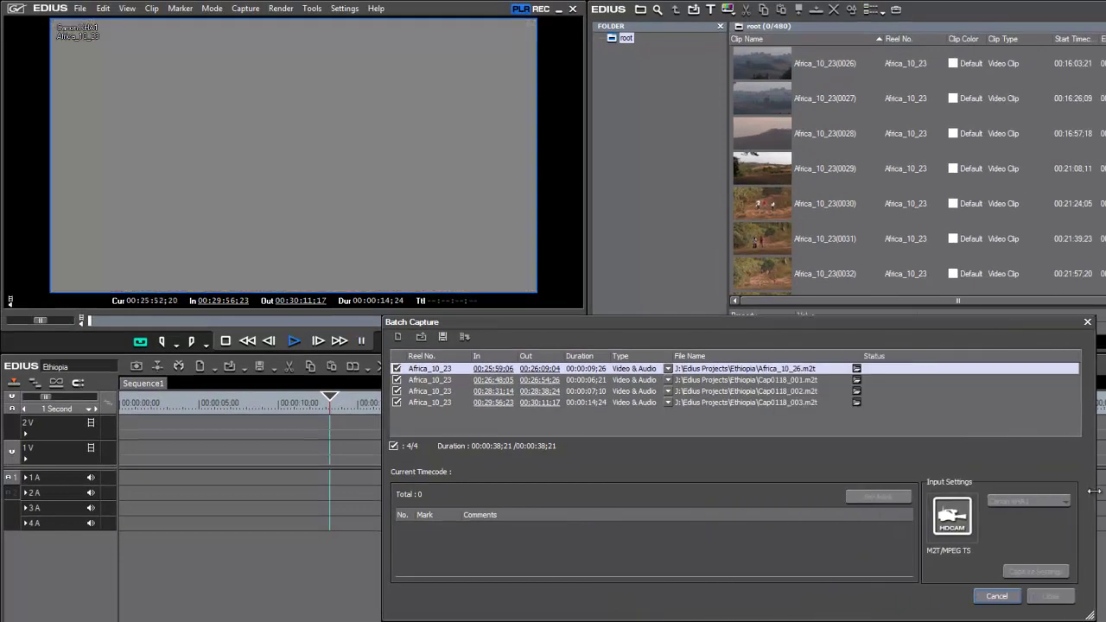
pyautogui.moveTo(807, 324); pyautogui.dragTo(589, 324)
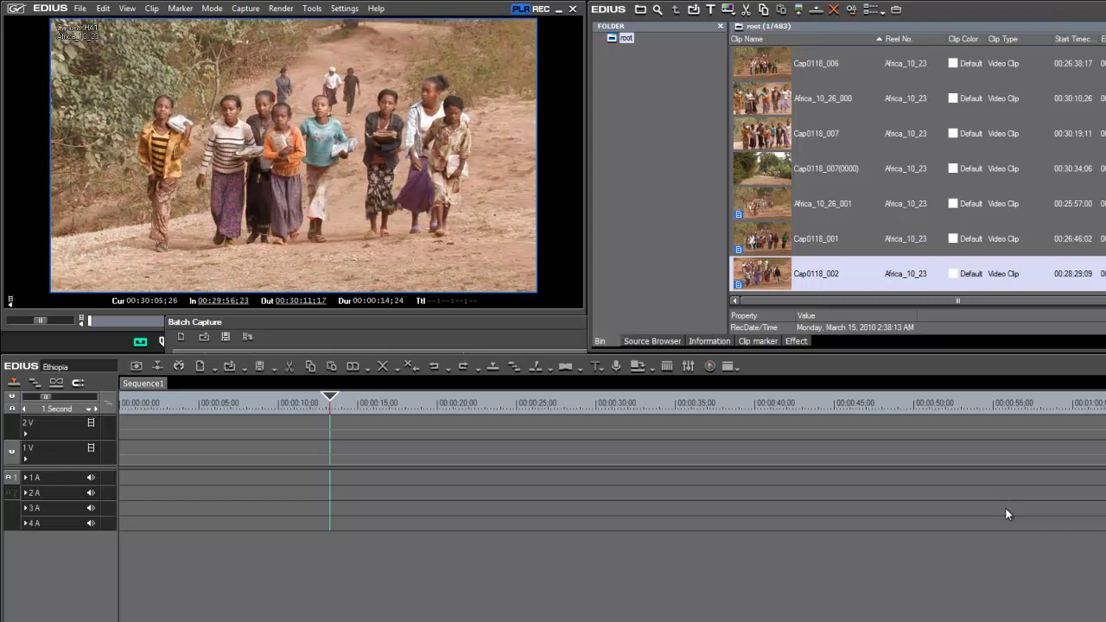
pyautogui.click(517, 322)
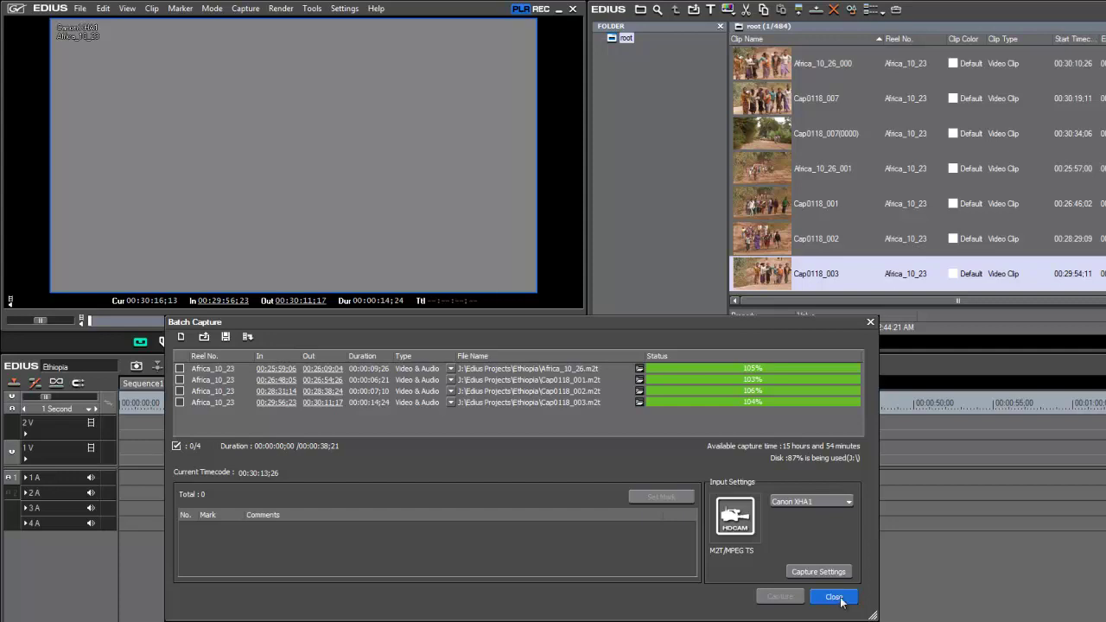
pyautogui.click(834, 597)
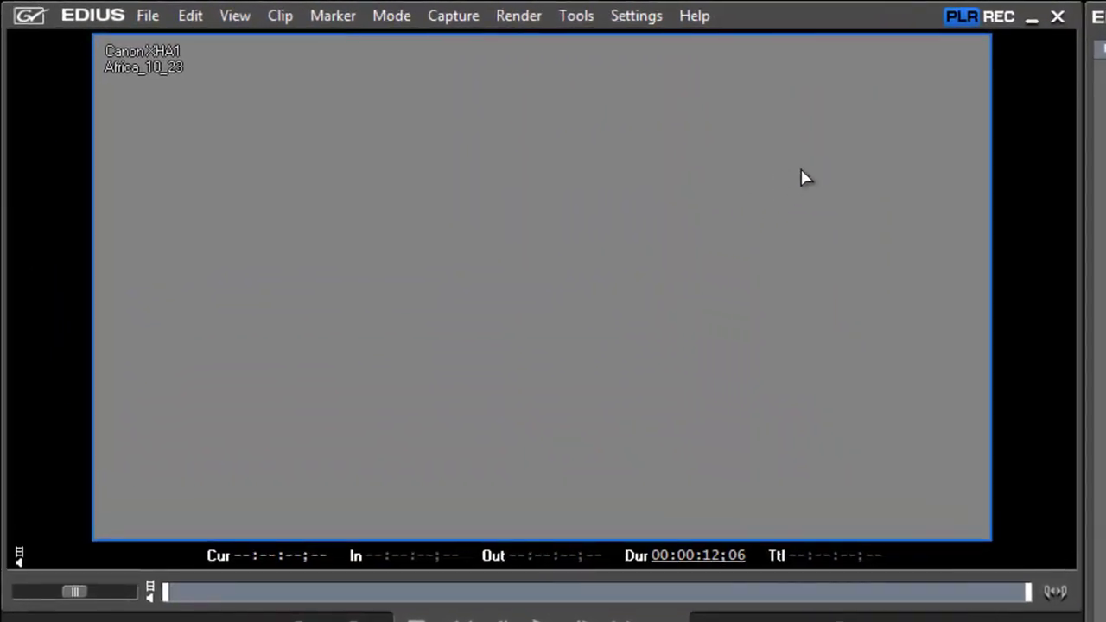
# Assign the Canon XHA1 device preset to Input Preset 1 in the system settings and select it as the capture input.
pyautogui.click(639, 19)
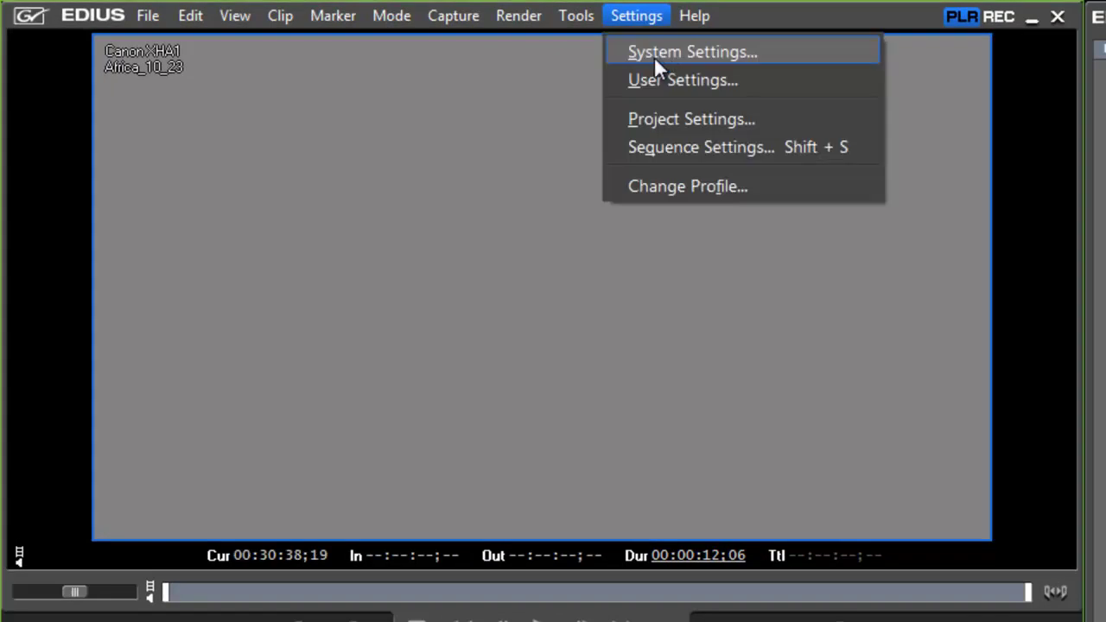
pyautogui.click(663, 51)
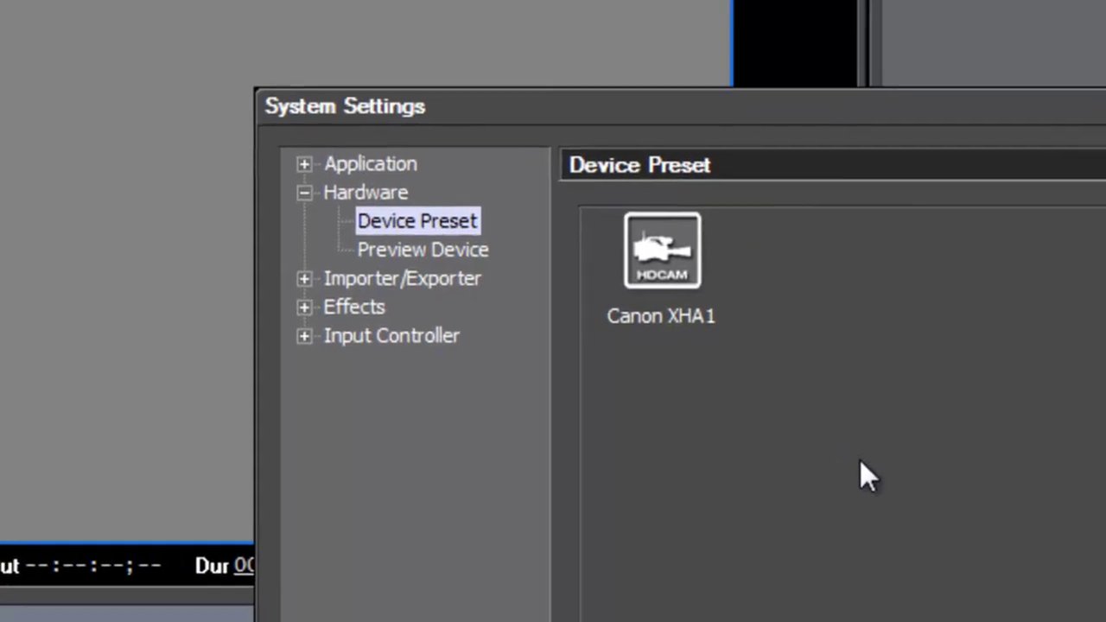
pyautogui.rightClick(667, 244)
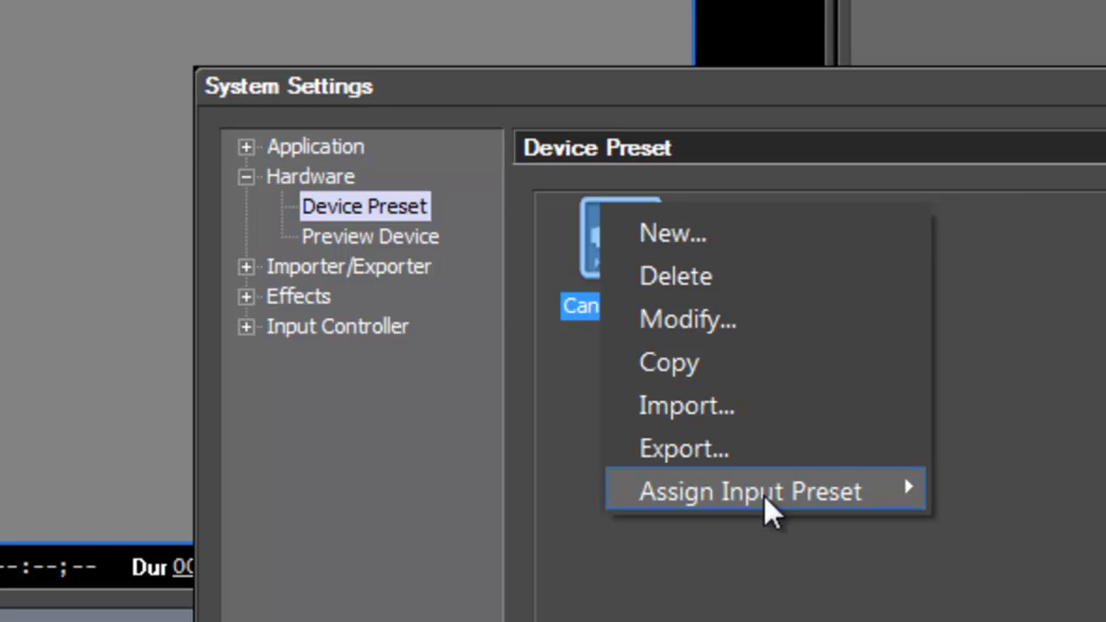
pyautogui.click(766, 495)
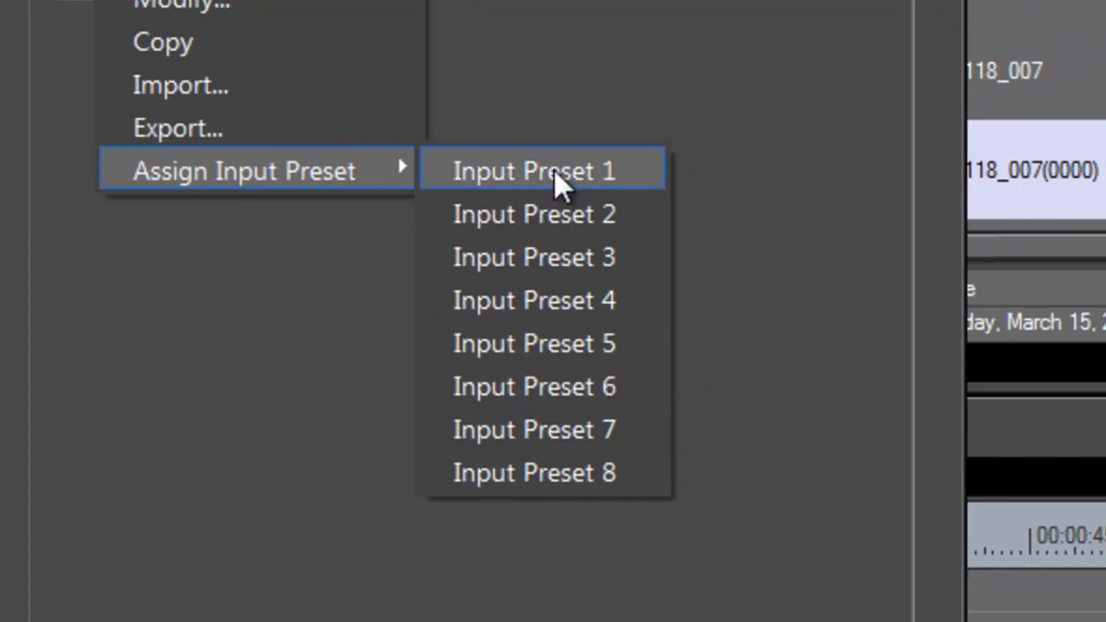
pyautogui.click(554, 171)
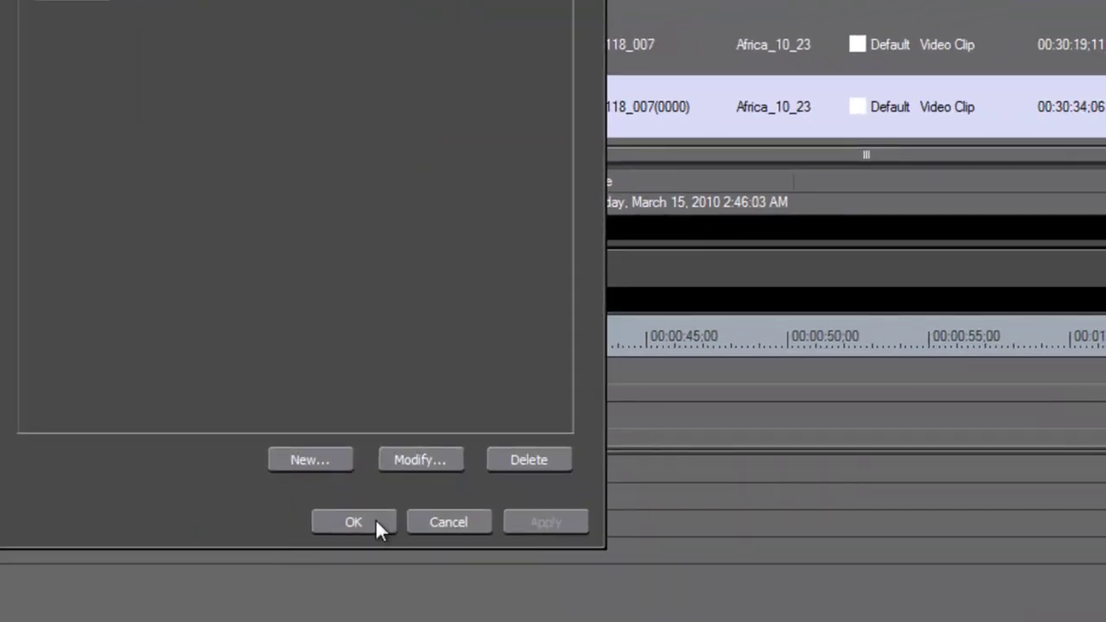
pyautogui.click(375, 521)
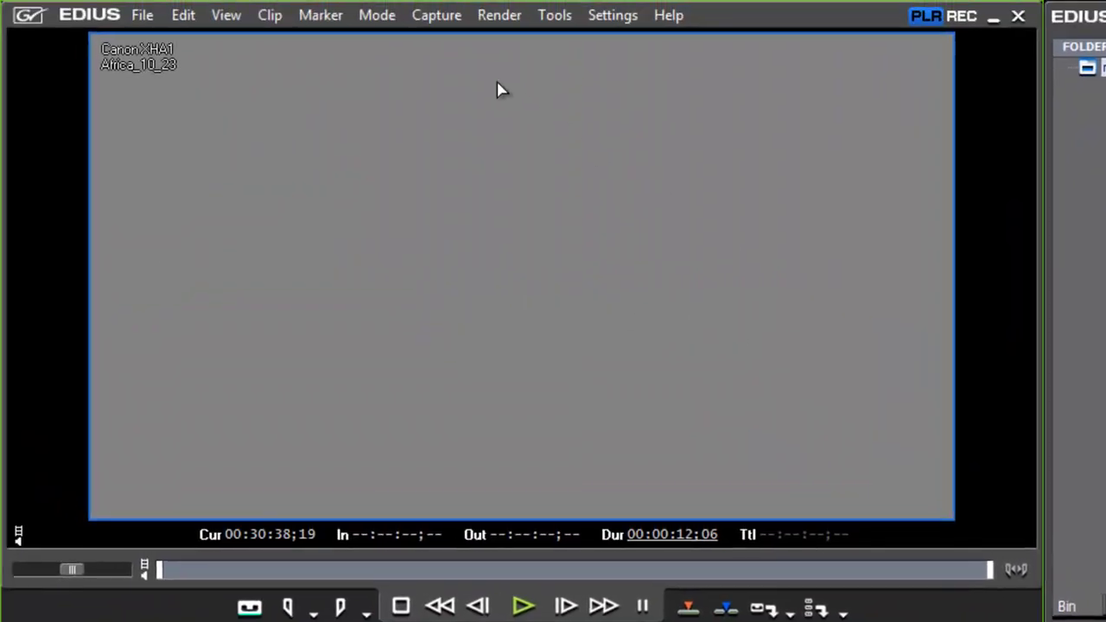
pyautogui.click(436, 16)
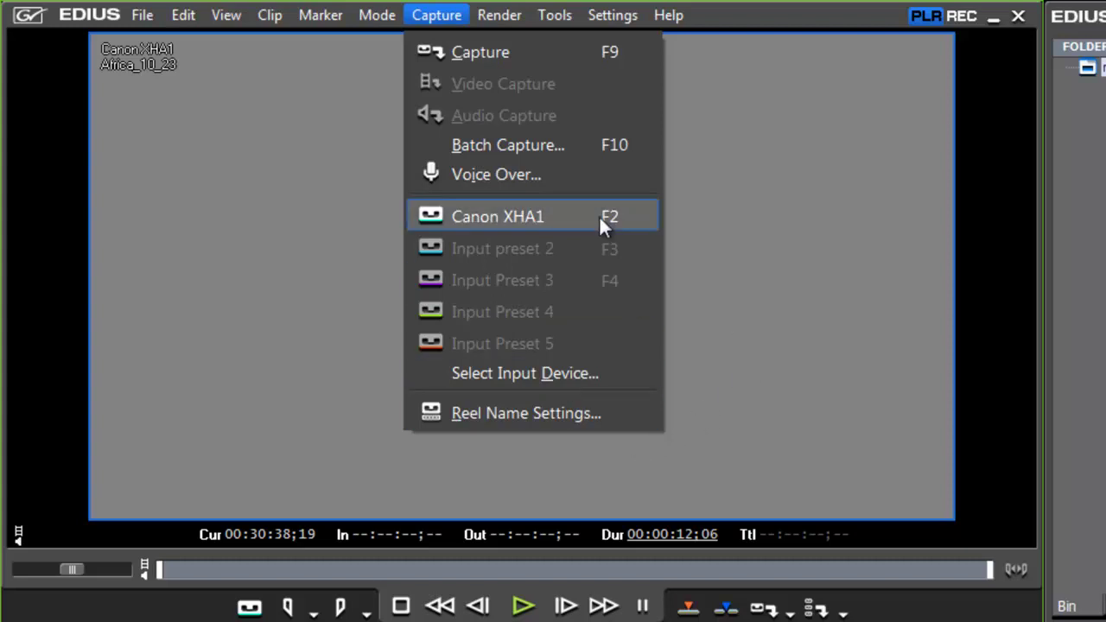
pyautogui.click(503, 217)
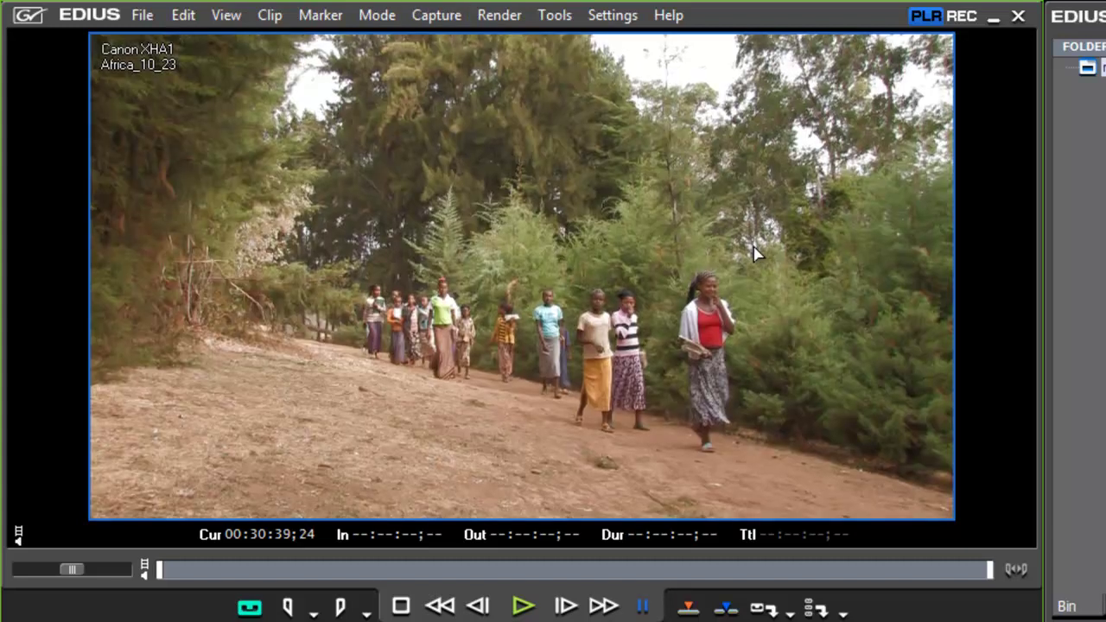